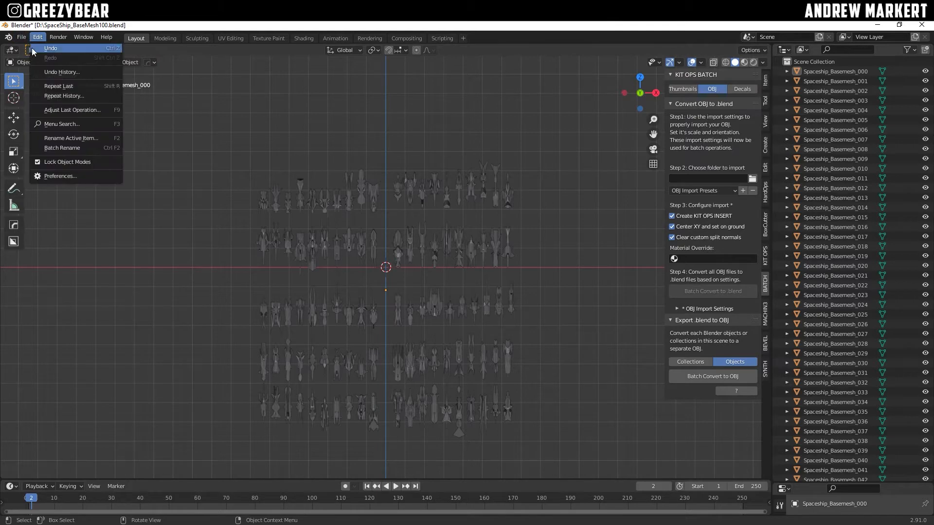
Save the scene as SpaceShip_BaseMesh100.blend in the XXXXX BATCH FOLDER XXXX folder on drive D
{"action": "left_click", "coordinate": [18, 40]}
{"action": "left_click", "coordinate": [21, 38]}
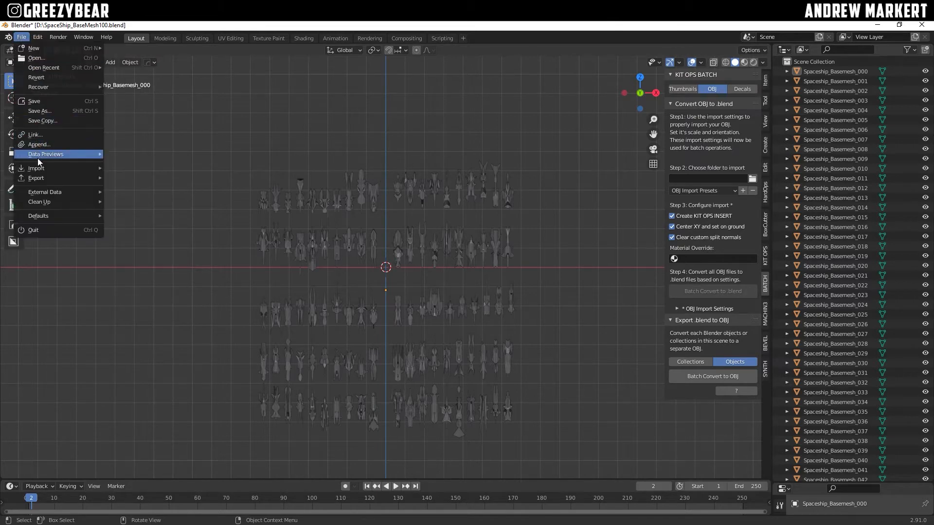
{"action": "left_click", "coordinate": [39, 112]}
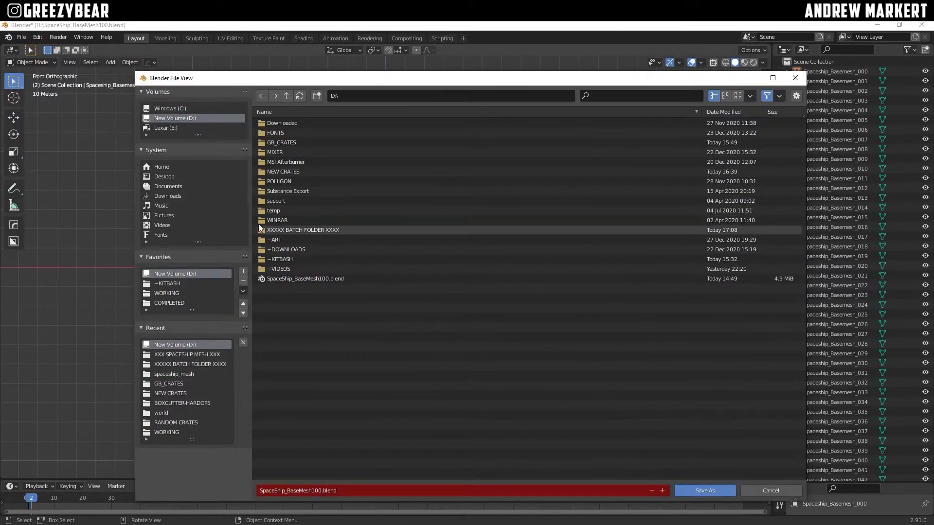
{"action": "left_click", "coordinate": [318, 231]}
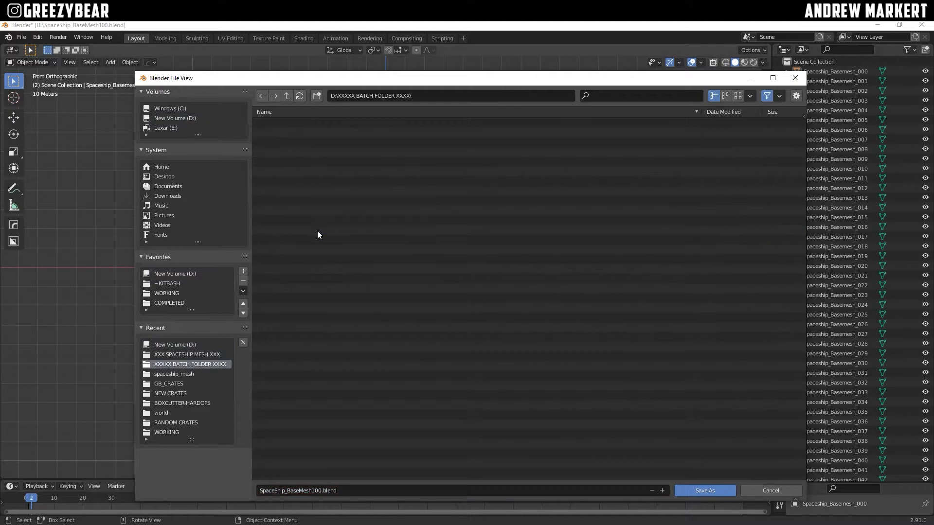
{"action": "left_click", "coordinate": [692, 490]}
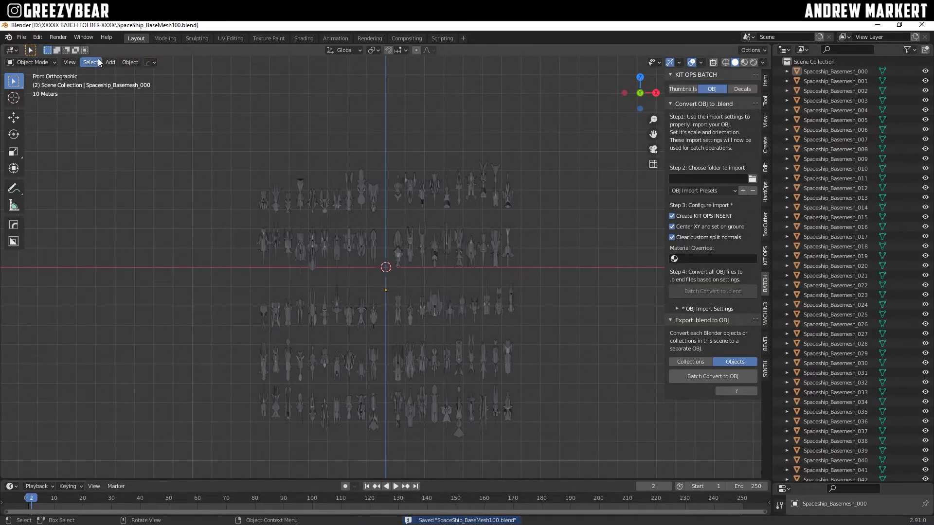
Batch convert every object in the scene to separate OBJ files and follow the export progress in the system console
{"action": "left_click", "coordinate": [85, 38]}
{"action": "left_click", "coordinate": [98, 142]}
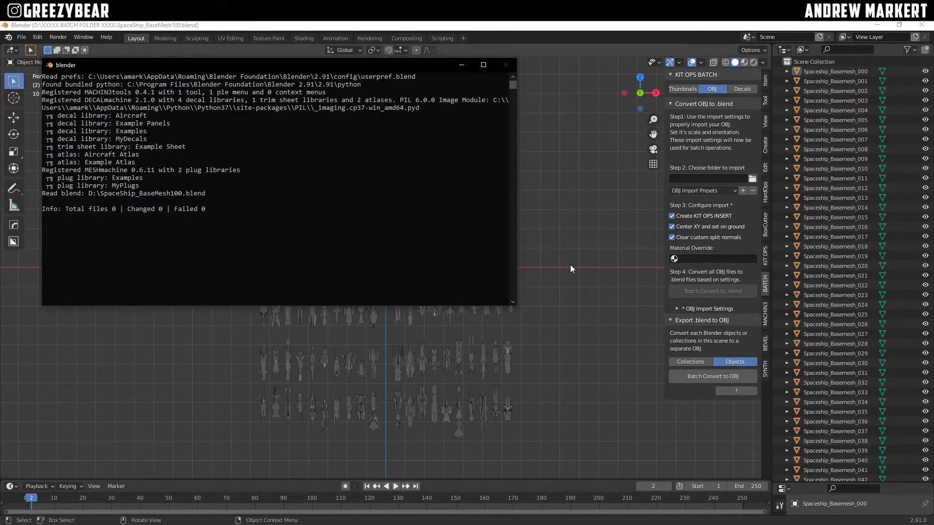
{"action": "left_click", "coordinate": [693, 373]}
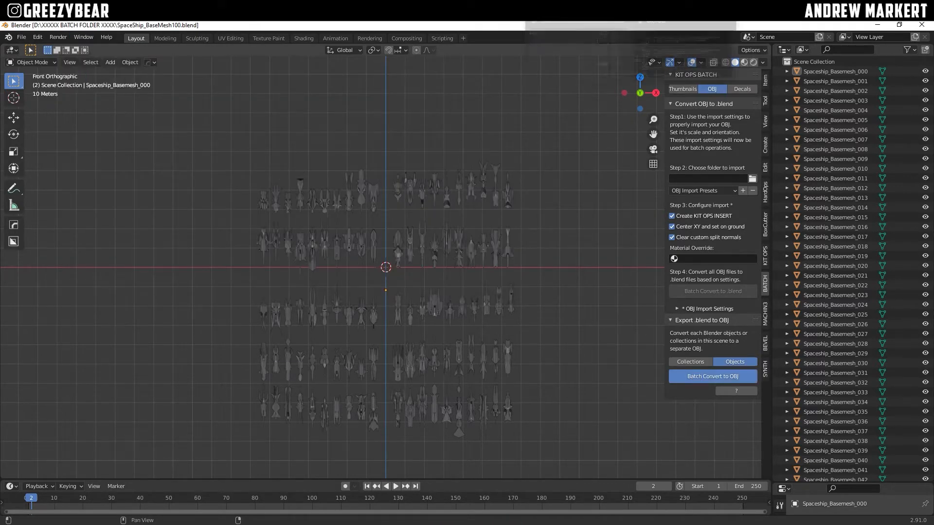
{"action": "left_click", "coordinate": [666, 30]}
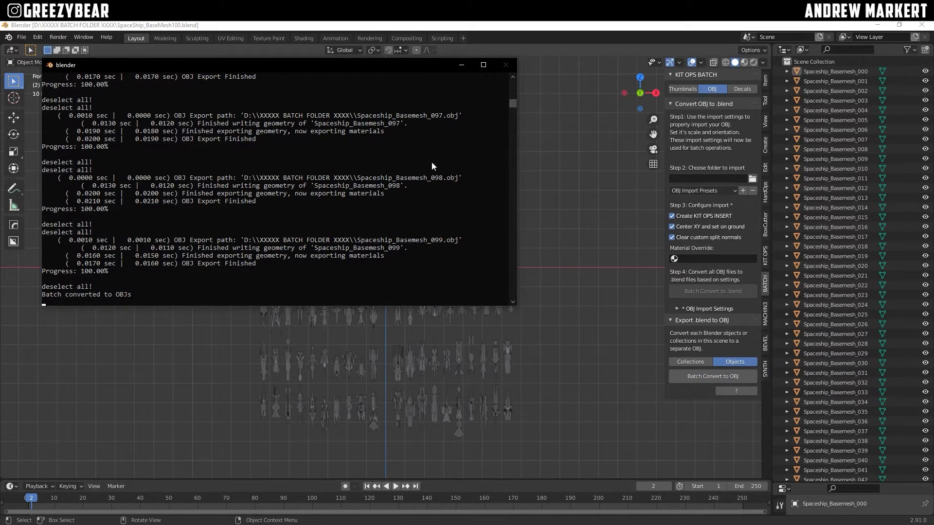
{"action": "left_click", "coordinate": [559, 103]}
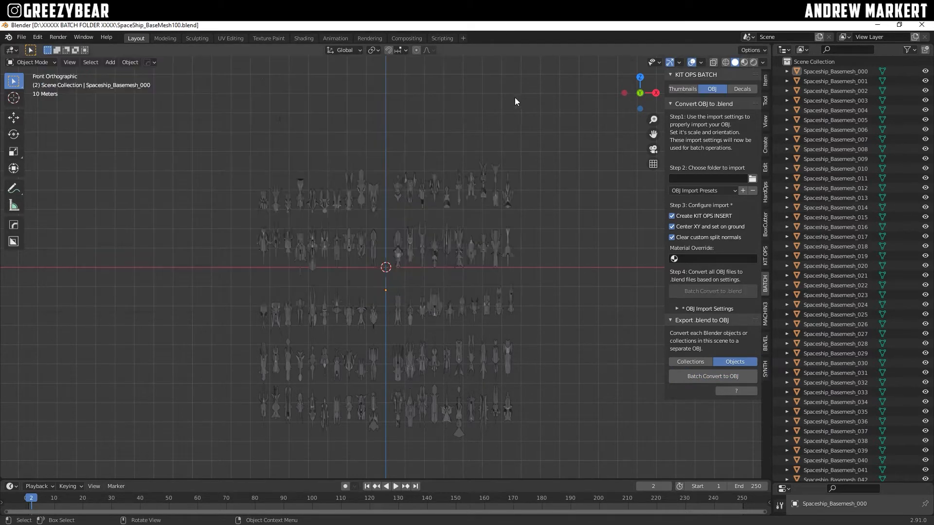
Browse to the XXXXX BATCH FOLDER XXXX folder on drive D in File Explorer
{"action": "key", "text": "super+e"}
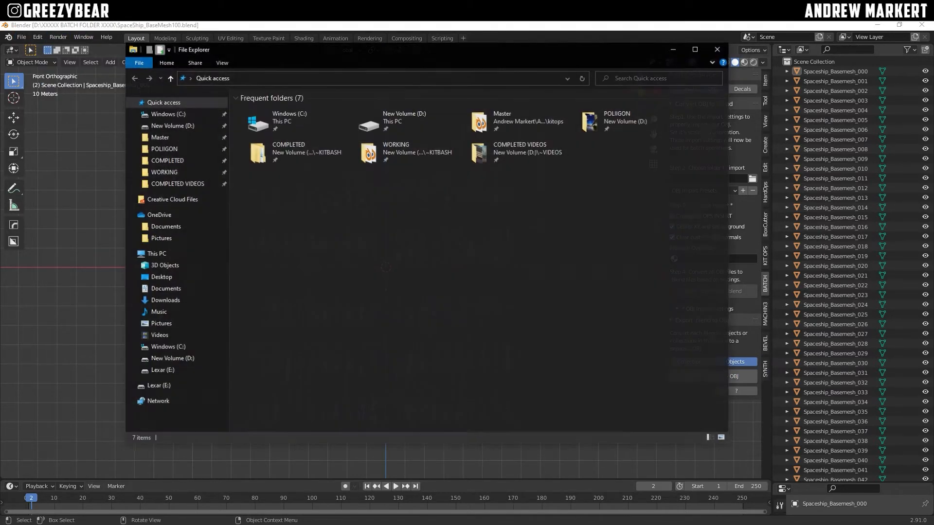
{"action": "left_click", "coordinate": [193, 125]}
{"action": "double_click", "coordinate": [282, 262]}
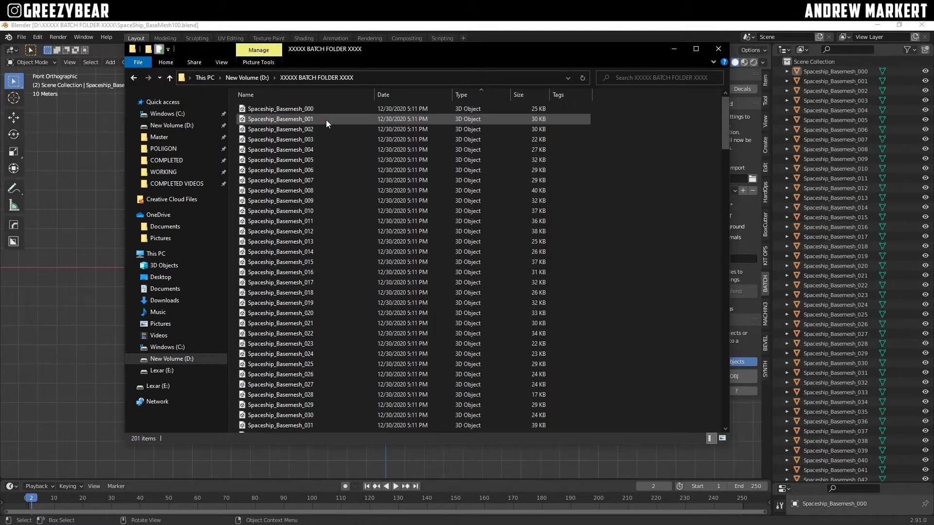
Inspect the exported Spaceship_Basemesh_000 model from another angle in 3D Viewer, close it and return to Blender
{"action": "double_click", "coordinate": [297, 109]}
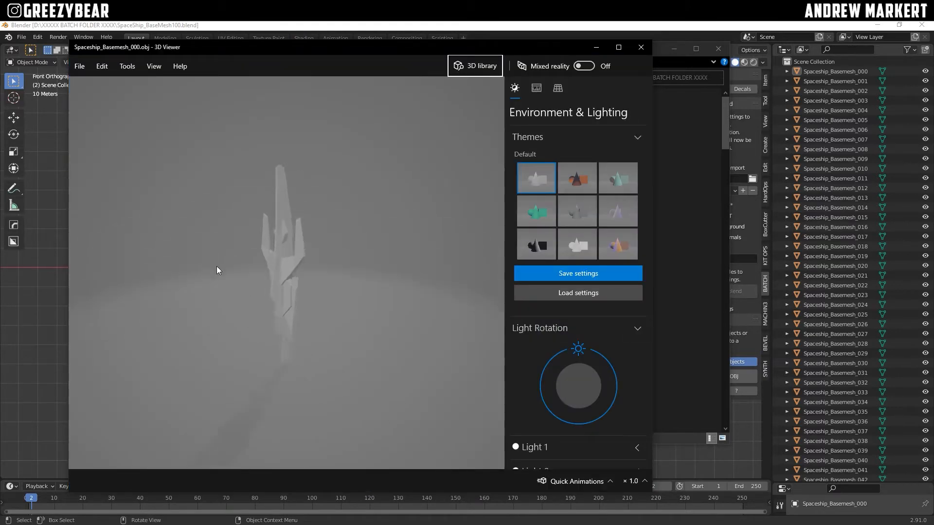
{"action": "left_click_drag", "start_coordinate": [217, 266], "coordinate": [301, 287]}
{"action": "key", "text": "alt"}
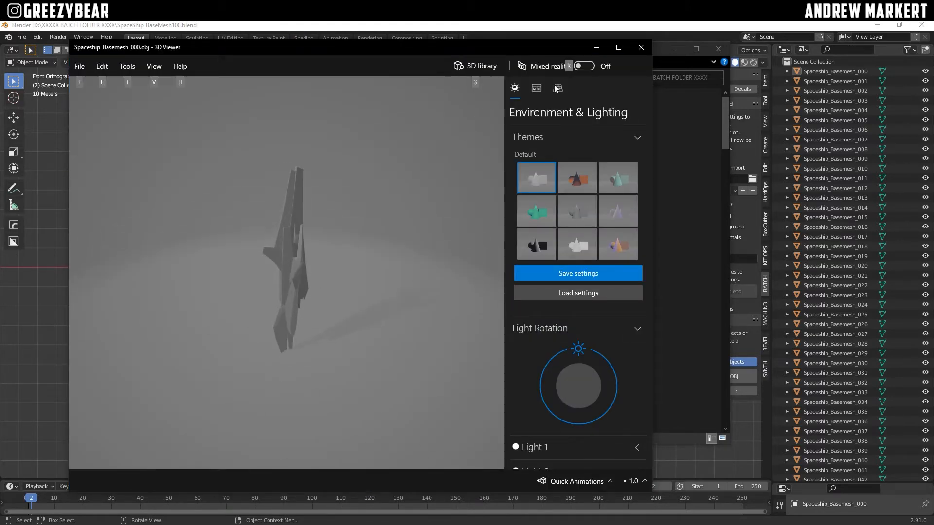
{"action": "left_click", "coordinate": [633, 48]}
{"action": "left_click", "coordinate": [112, 77]}
Start a new General file
{"action": "left_click", "coordinate": [22, 37]}
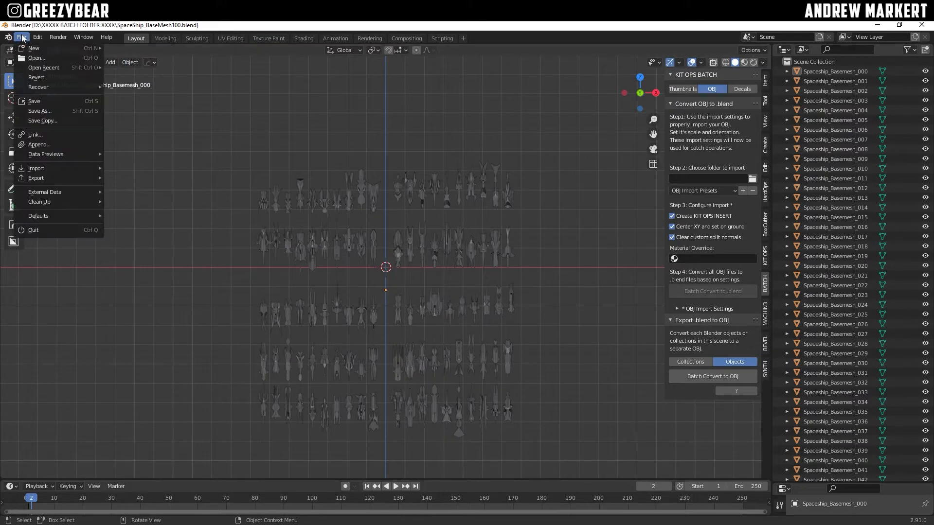
{"action": "mouse_move", "coordinate": [34, 48]}
{"action": "left_click", "coordinate": [121, 49]}
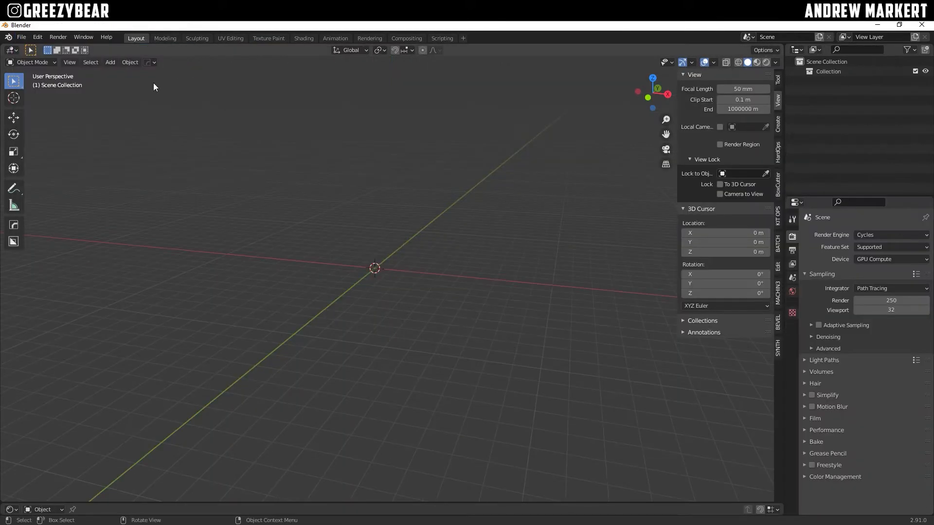
Import Spaceship_Basemesh_000.obj from the XXXXX BATCH FOLDER XXXX folder with the default Wavefront settings and inspect the ship's orientation
{"action": "left_click", "coordinate": [24, 38]}
{"action": "mouse_move", "coordinate": [42, 170]}
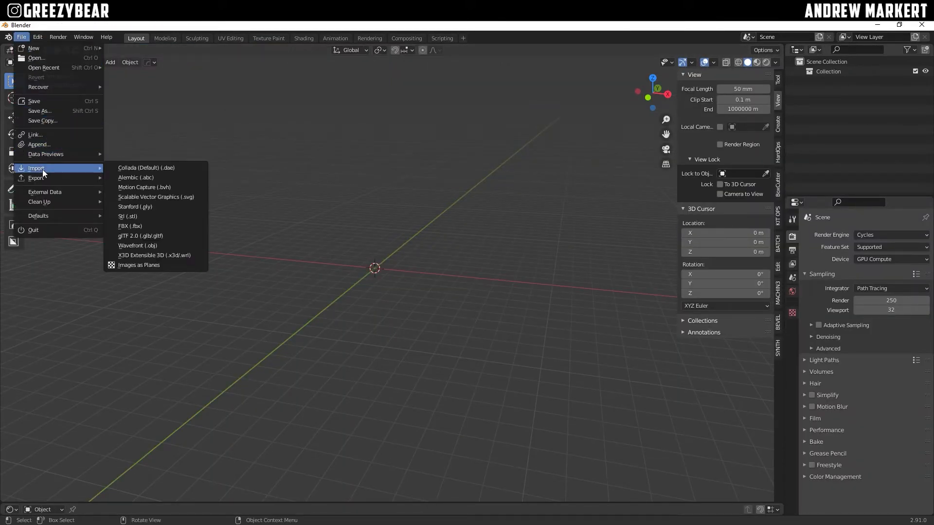
{"action": "left_click", "coordinate": [134, 246]}
{"action": "left_click", "coordinate": [188, 118]}
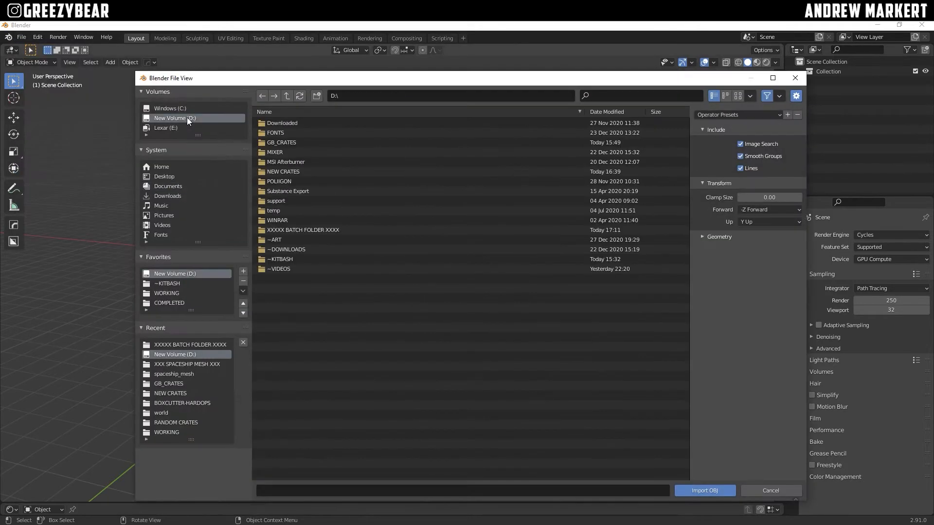
{"action": "double_click", "coordinate": [302, 231]}
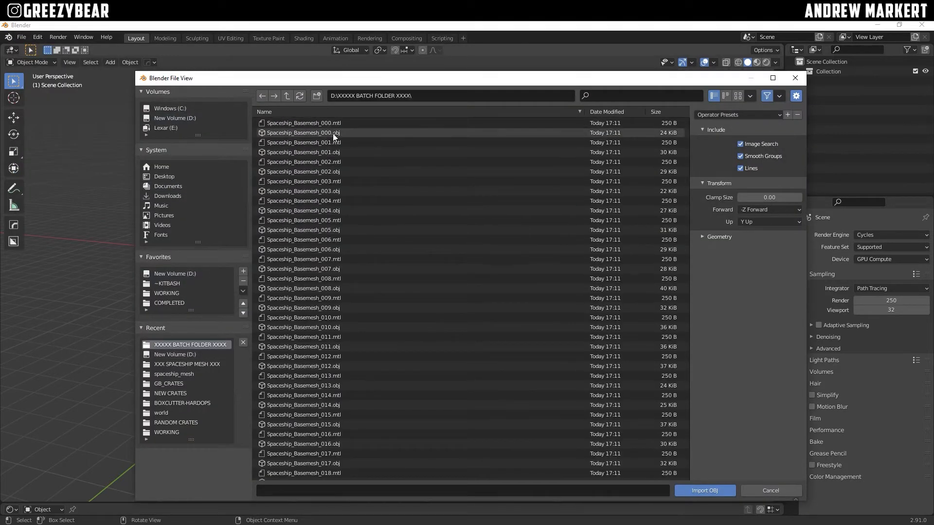
{"action": "left_click", "coordinate": [333, 133]}
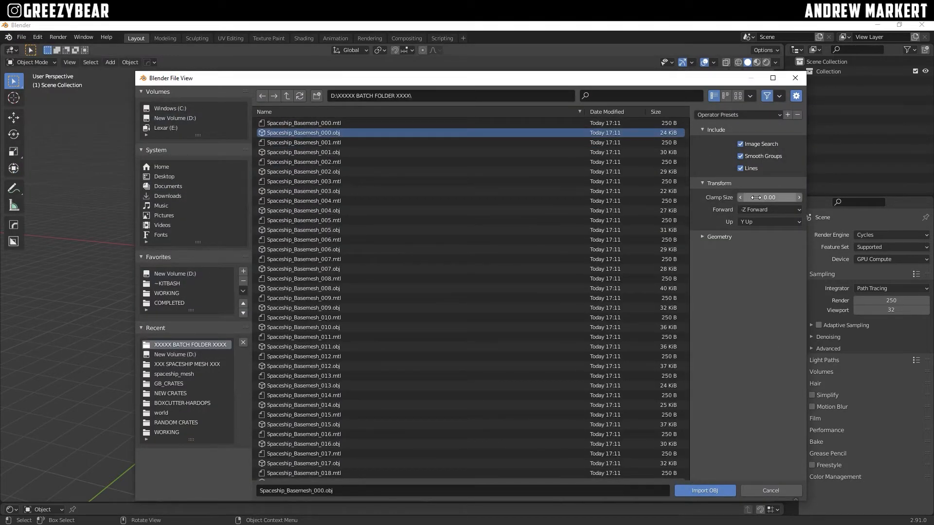
{"action": "left_click", "coordinate": [715, 493]}
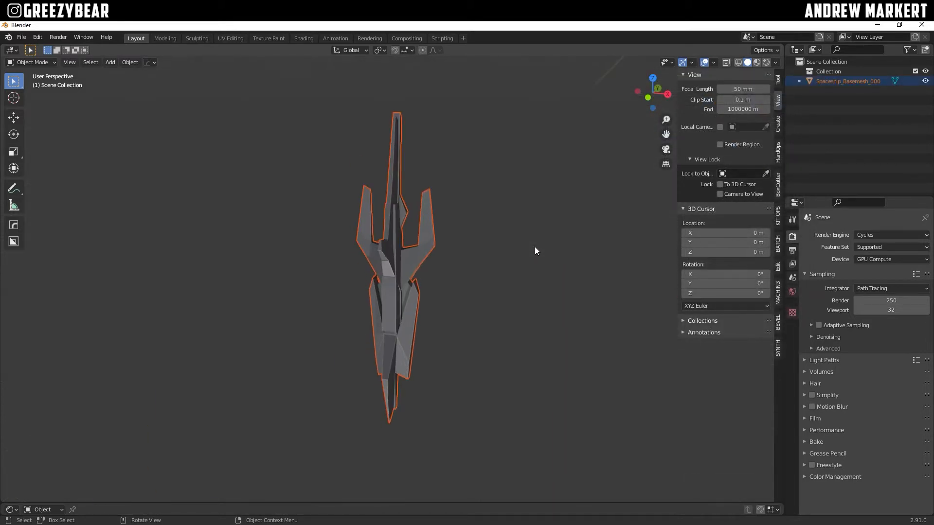
{"action": "middle_click_drag", "start_coordinate": [535, 251], "coordinate": [414, 278]}
Start a new General file, discarding the unsaved test import
{"action": "left_click", "coordinate": [22, 37]}
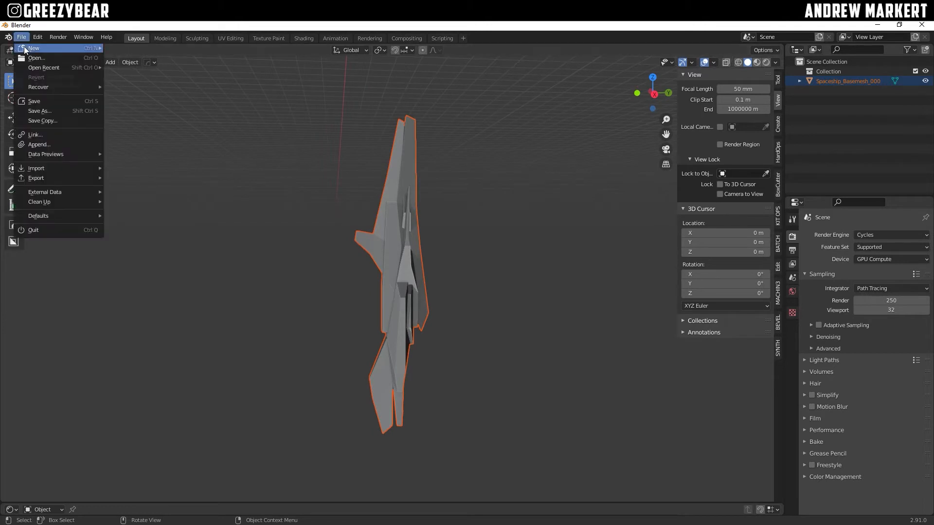
{"action": "mouse_move", "coordinate": [54, 48]}
{"action": "left_click", "coordinate": [126, 48]}
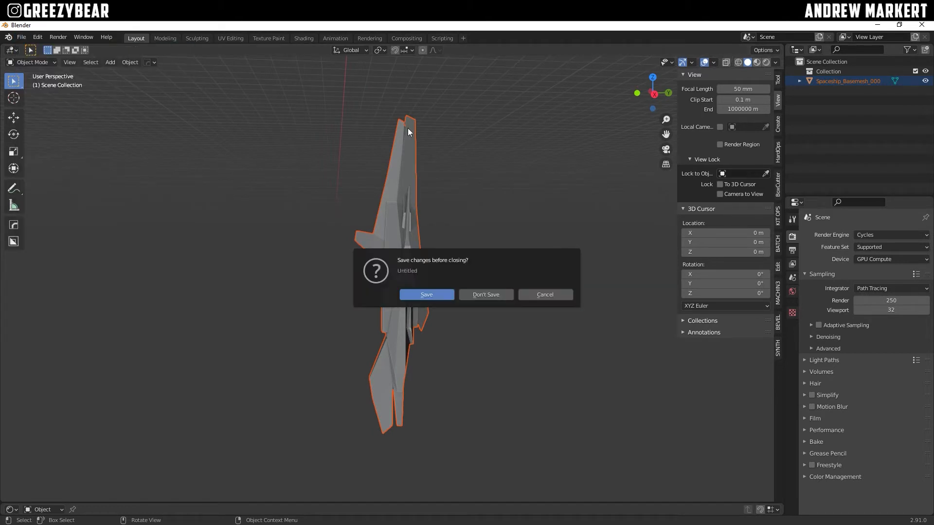
{"action": "left_click", "coordinate": [480, 296]}
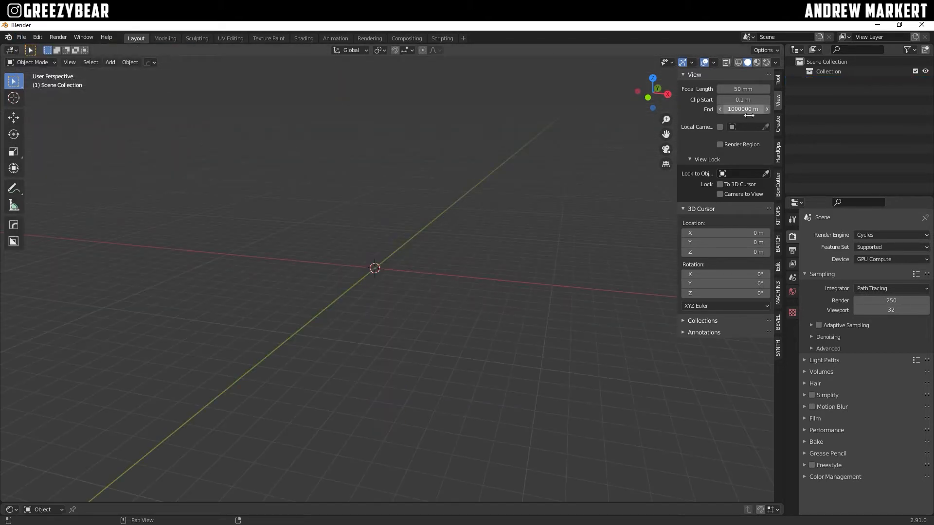
Choose D:\XXXXX BATCH FOLDER XXXX as the import folder for the KIT OPS batch conversion of OBJ to .blend
{"action": "left_click", "coordinate": [778, 243]}
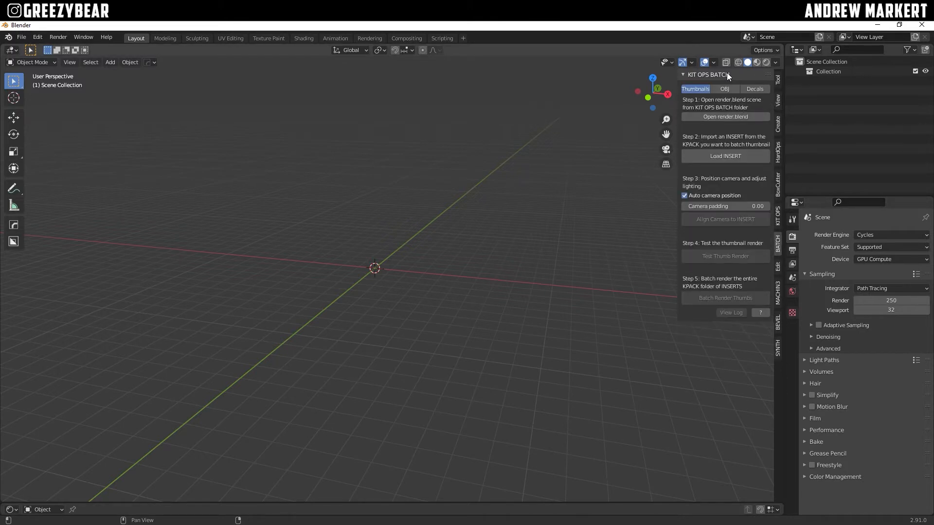
{"action": "left_click", "coordinate": [720, 88]}
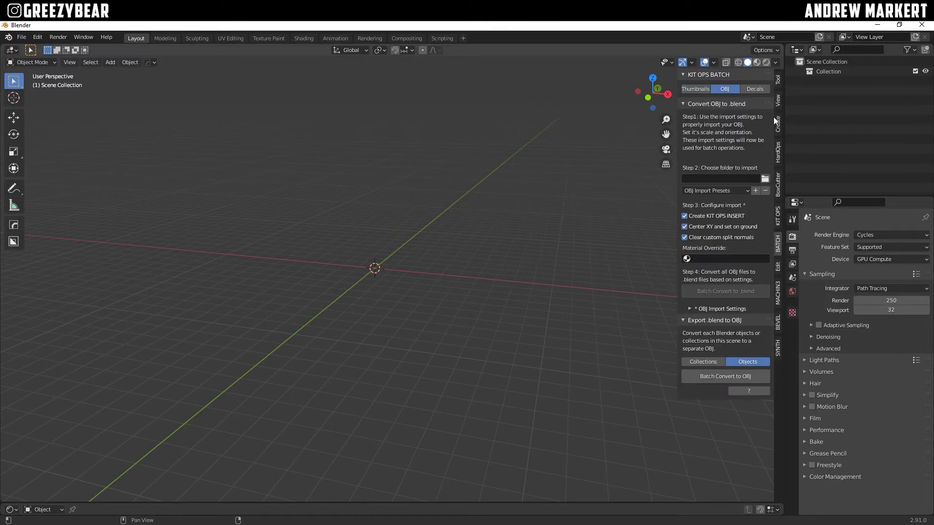
{"action": "left_click", "coordinate": [764, 179]}
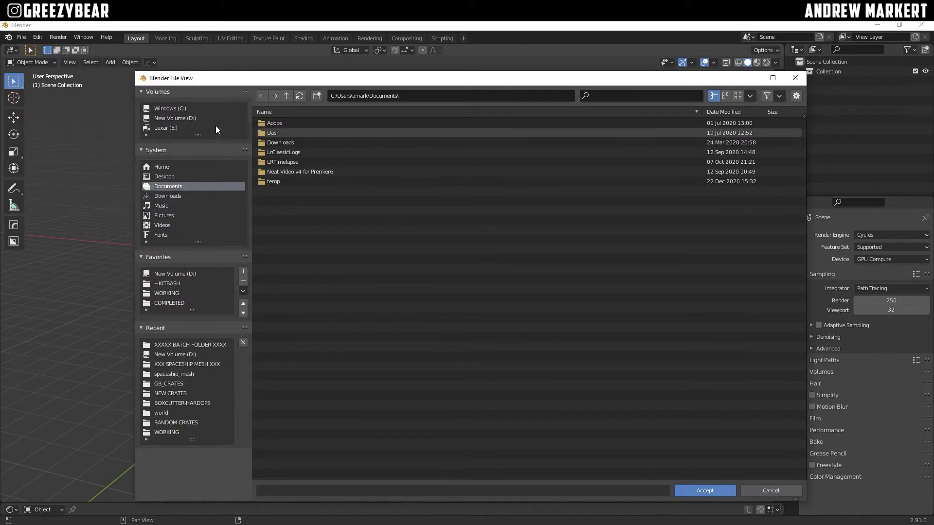
{"action": "left_click", "coordinate": [195, 118]}
{"action": "double_click", "coordinate": [317, 230]}
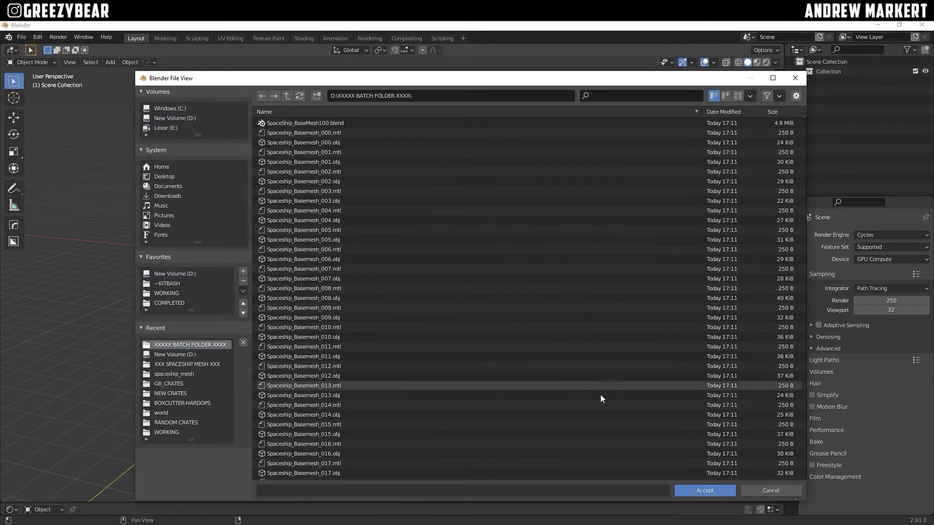
{"action": "left_click", "coordinate": [705, 491]}
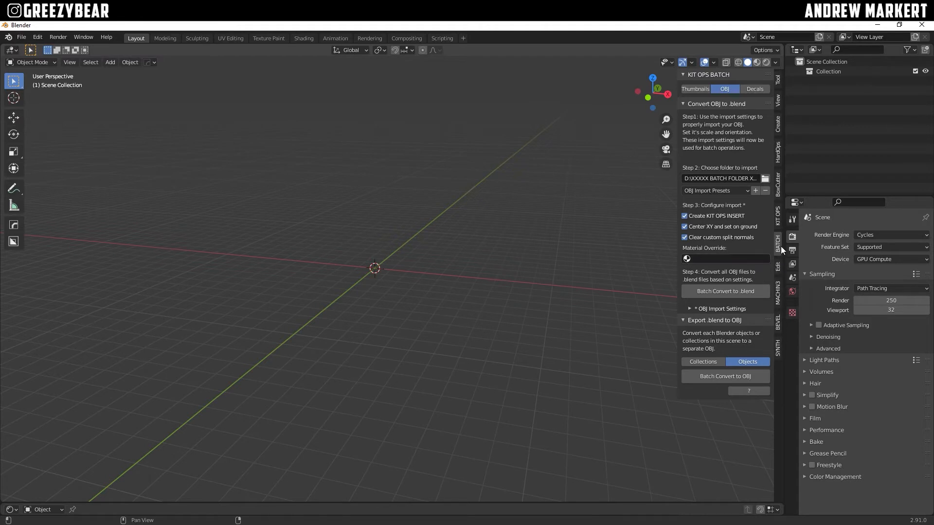
Add the Aluminum matte INSERT from the CW Metal KPACK to the scene
{"action": "left_click", "coordinate": [778, 216]}
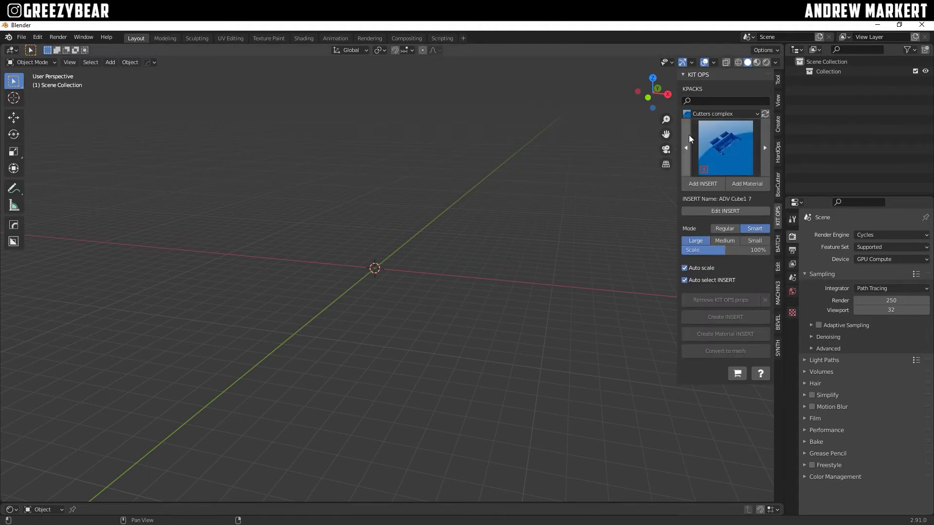
{"action": "left_click", "coordinate": [696, 113]}
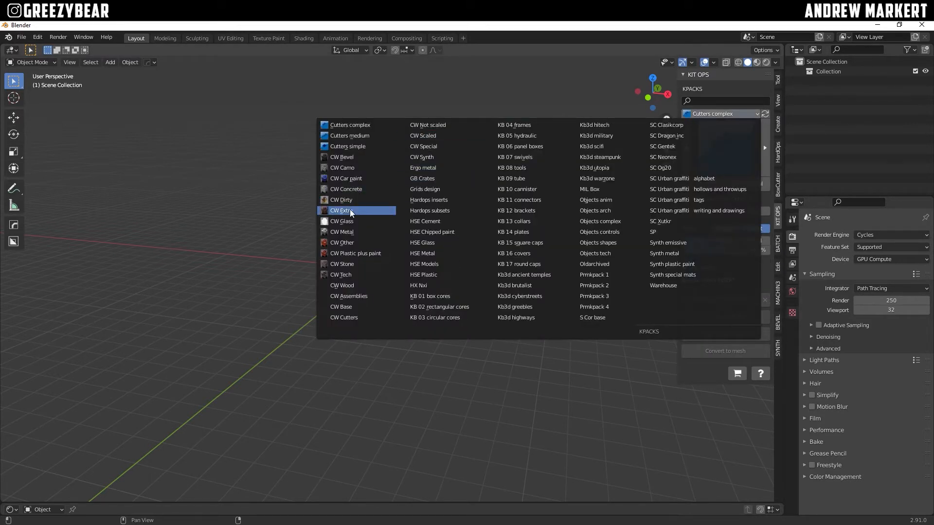
{"action": "left_click", "coordinate": [346, 236]}
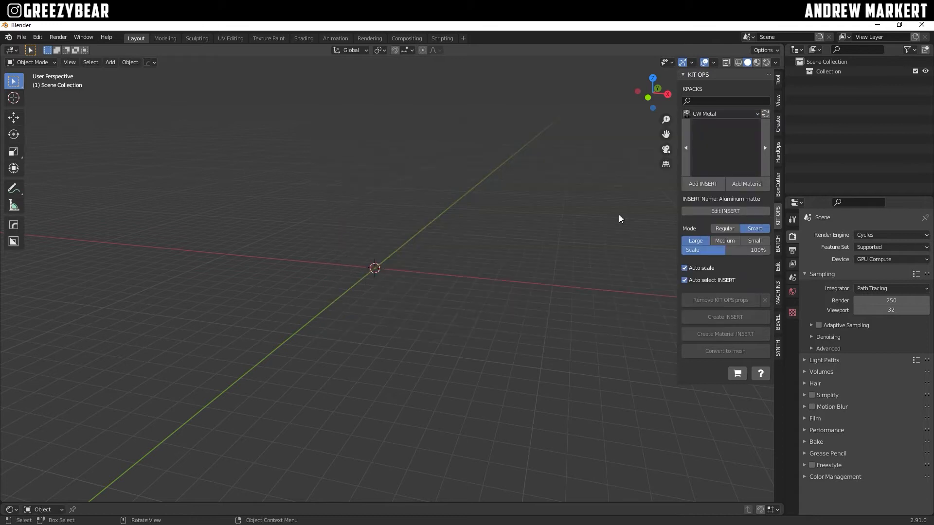
{"action": "left_click", "coordinate": [697, 185]}
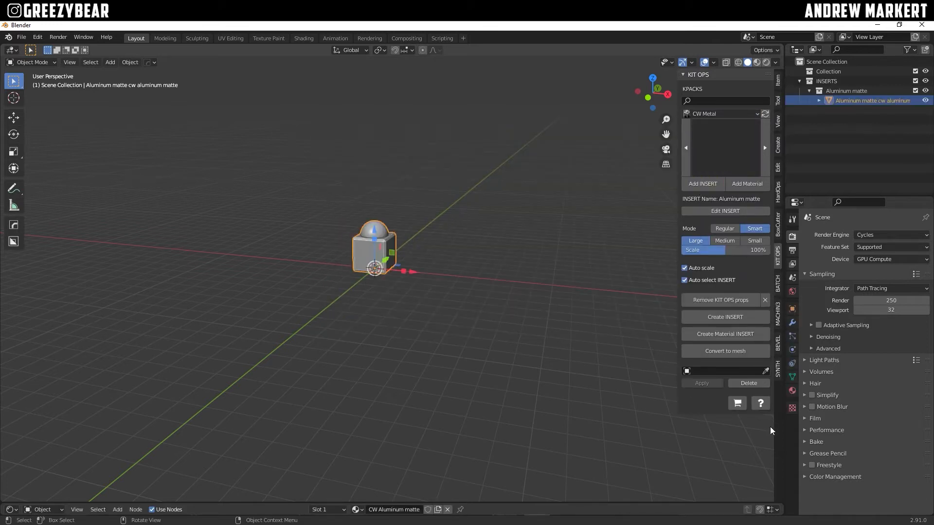
Remove the node linked to the CW Aluminum matte material's roughness and set the roughness to 0.150
{"action": "left_click", "coordinate": [792, 391]}
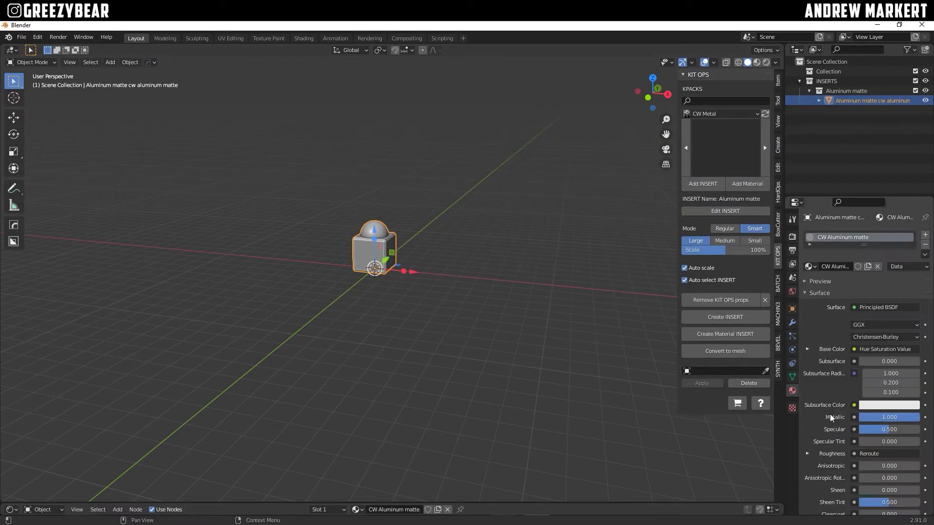
{"action": "left_click", "coordinate": [855, 454]}
{"action": "scroll", "coordinate": [842, 215], "scroll_direction": "up", "scroll_amount": 10}
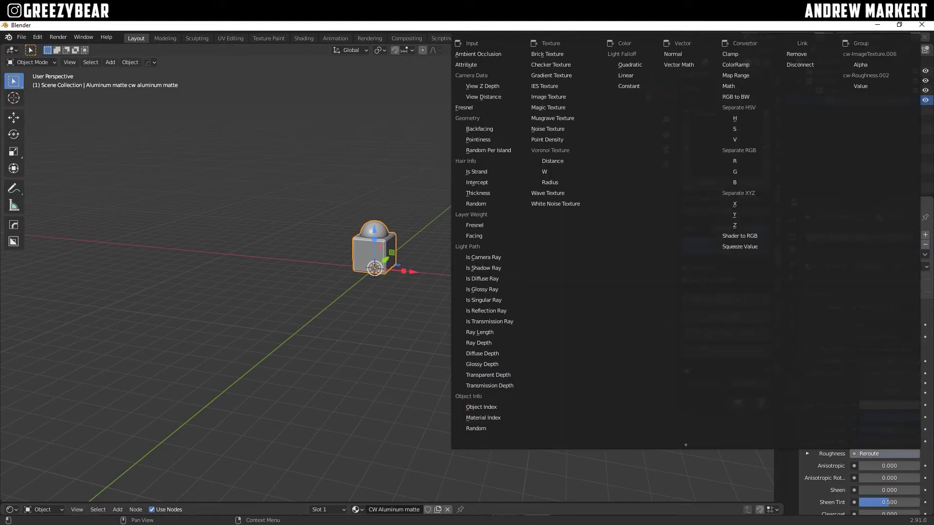
{"action": "left_click", "coordinate": [793, 51]}
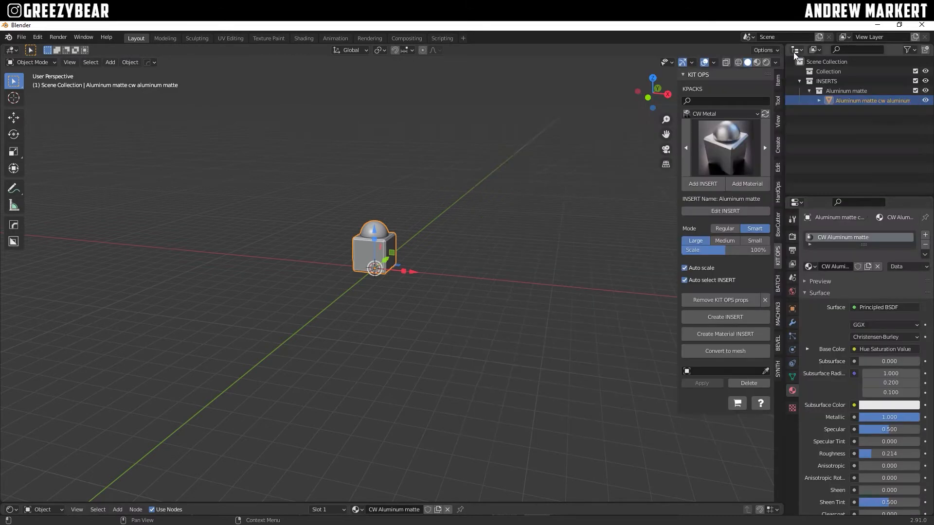
{"action": "left_click", "coordinate": [866, 456]}
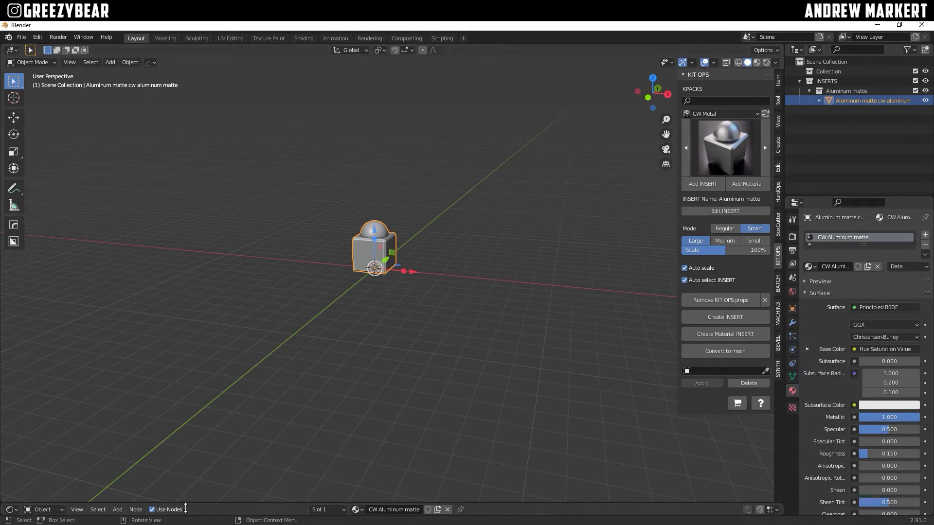
{"action": "left_click_drag", "start_coordinate": [185, 504], "coordinate": [239, 314]}
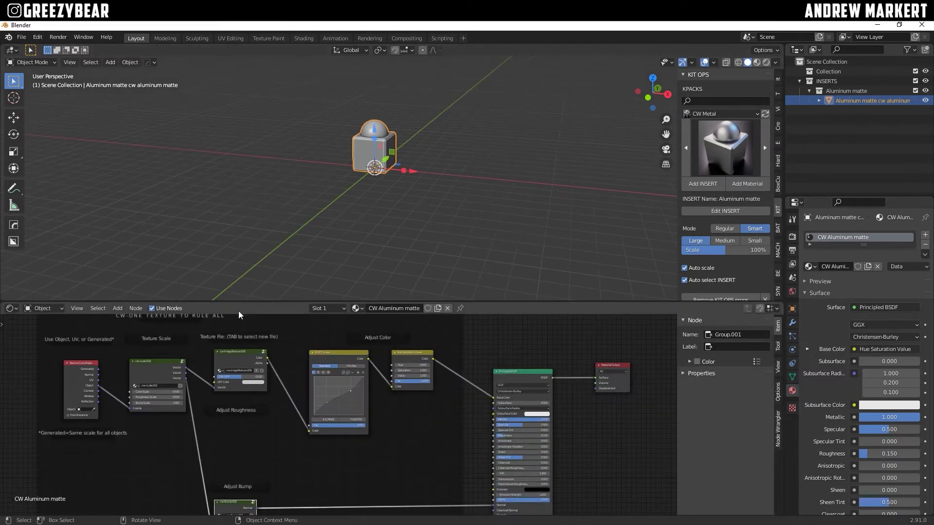
{"action": "left_click", "coordinate": [176, 398]}
{"action": "key", "text": "Return"}
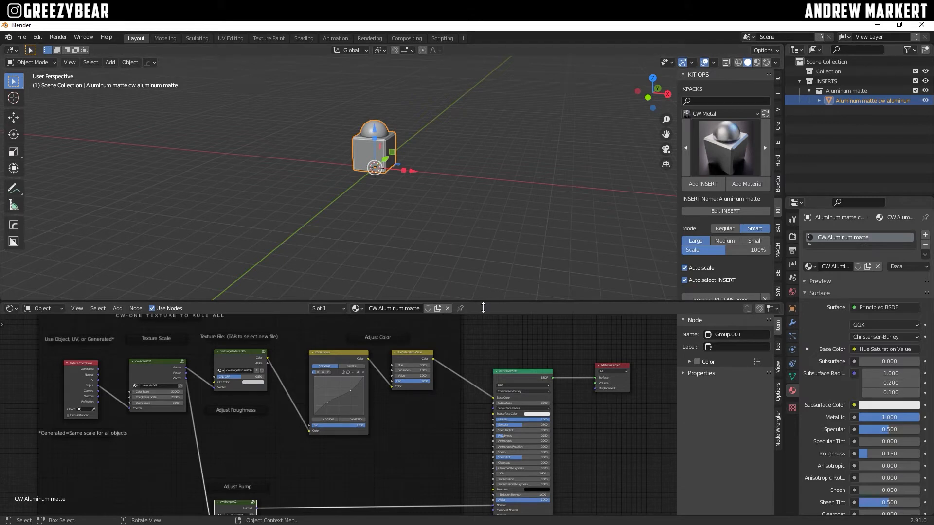
{"action": "left_click_drag", "start_coordinate": [481, 300], "coordinate": [479, 502]}
Delete the Aluminum matte object, and batch convert the OBJ files to .blend with CW Aluminum matte as the material override
{"action": "key", "text": "x"}
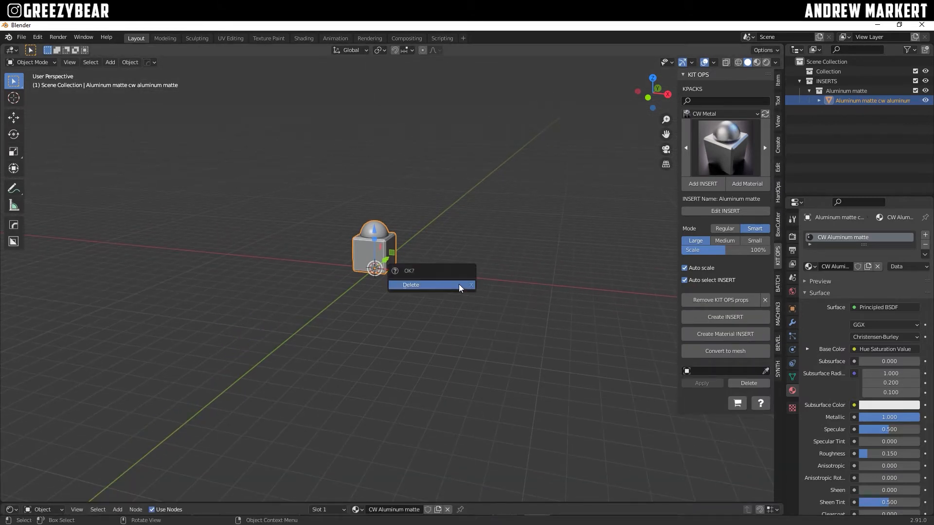
{"action": "left_click", "coordinate": [459, 285]}
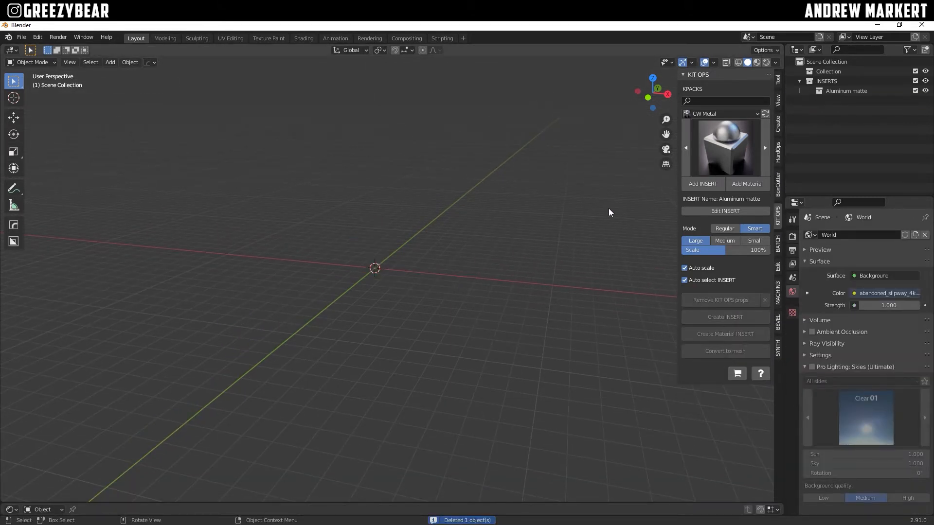
{"action": "left_click", "coordinate": [777, 242]}
{"action": "left_click", "coordinate": [693, 260]}
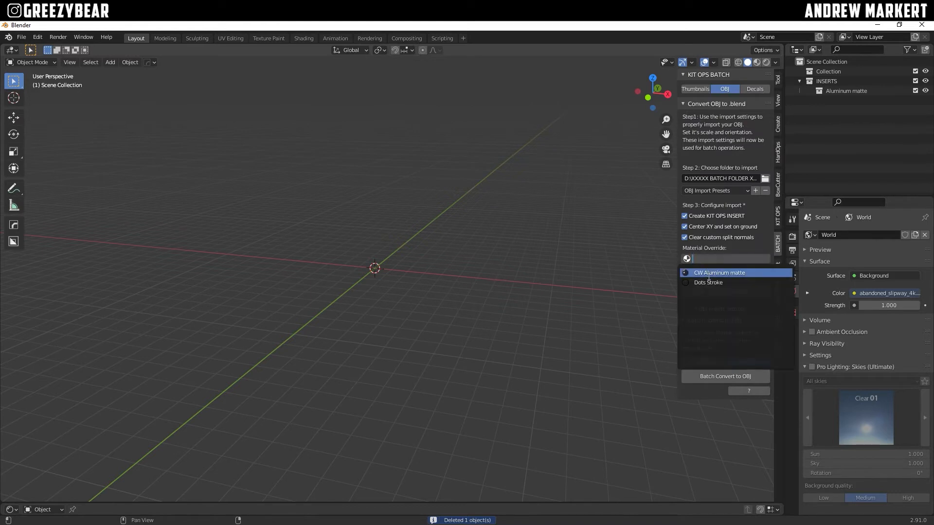
{"action": "left_click", "coordinate": [704, 272]}
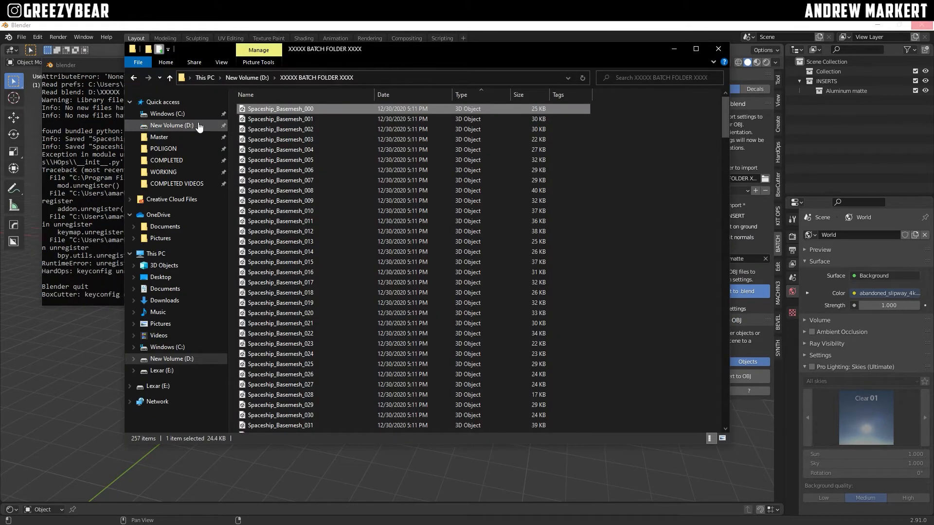
Switch to File Explorer and create a folder named SPACESHIP MESH on New Volume (D:)
{"action": "left_click", "coordinate": [194, 125]}
{"action": "right_click", "coordinate": [332, 338]}
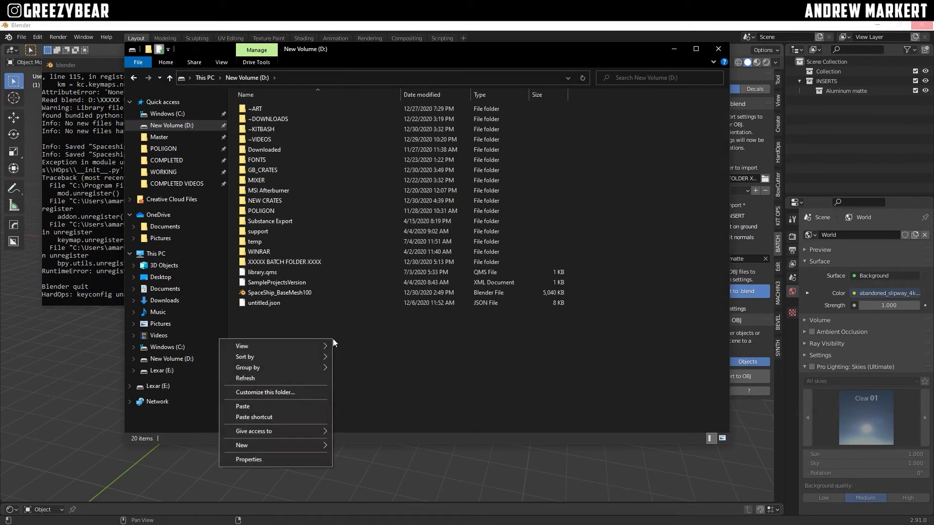
{"action": "mouse_move", "coordinate": [293, 444]}
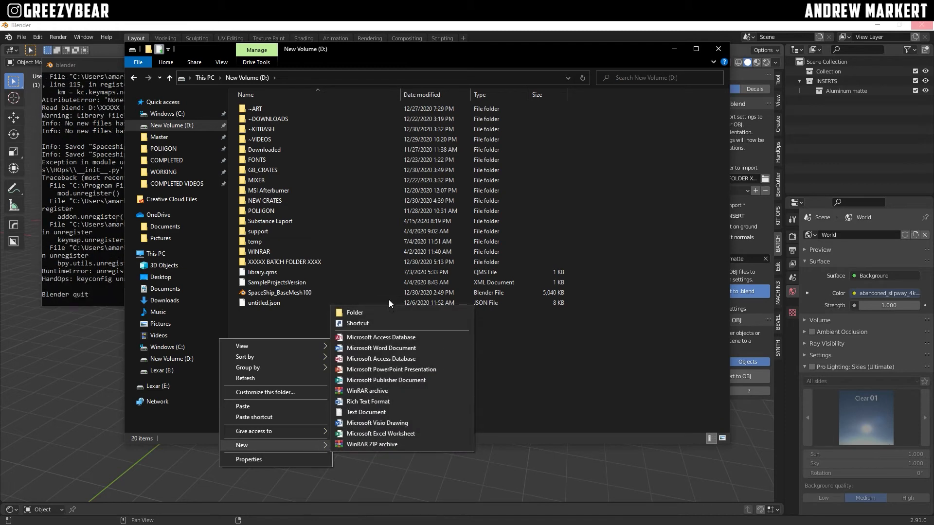
{"action": "left_click", "coordinate": [382, 311]}
{"action": "type", "text": "S"}
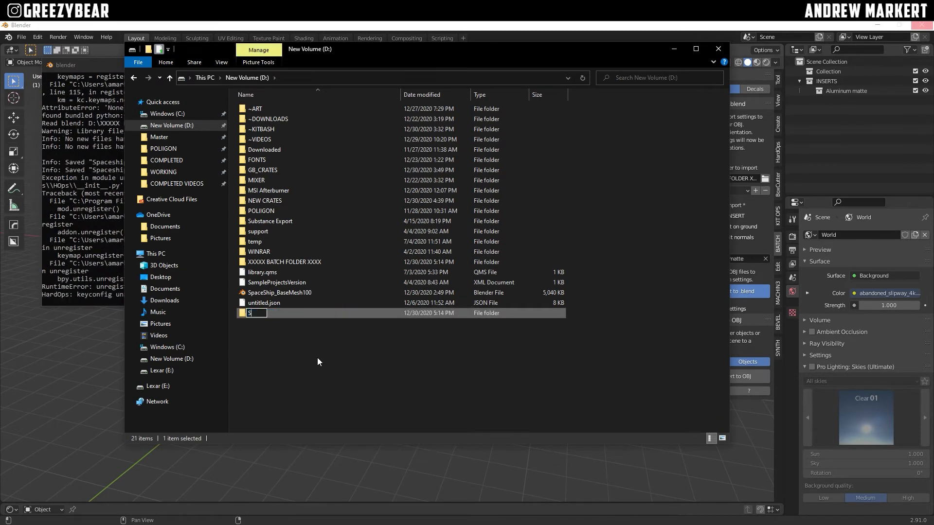
{"action": "type", "text": "PACESHI"}
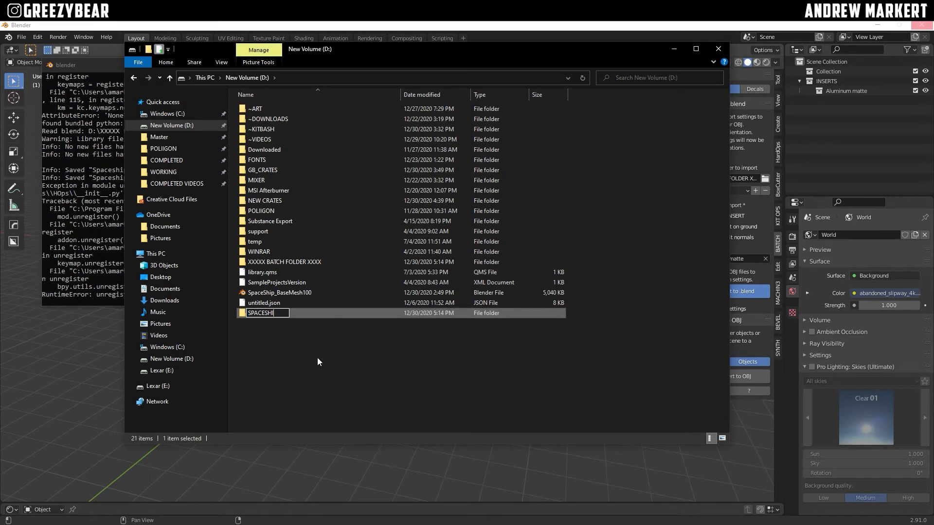
{"action": "type", "text": "P"}
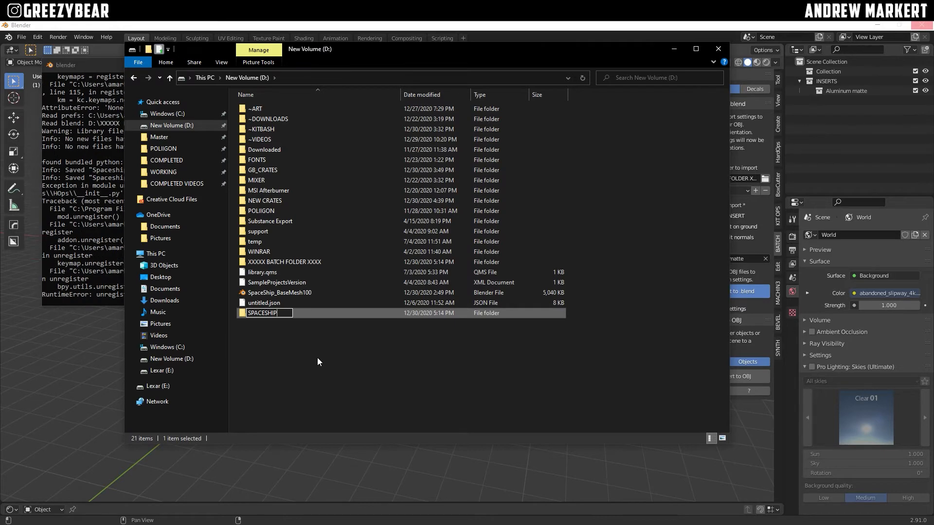
{"action": "type", "text": " MESH"}
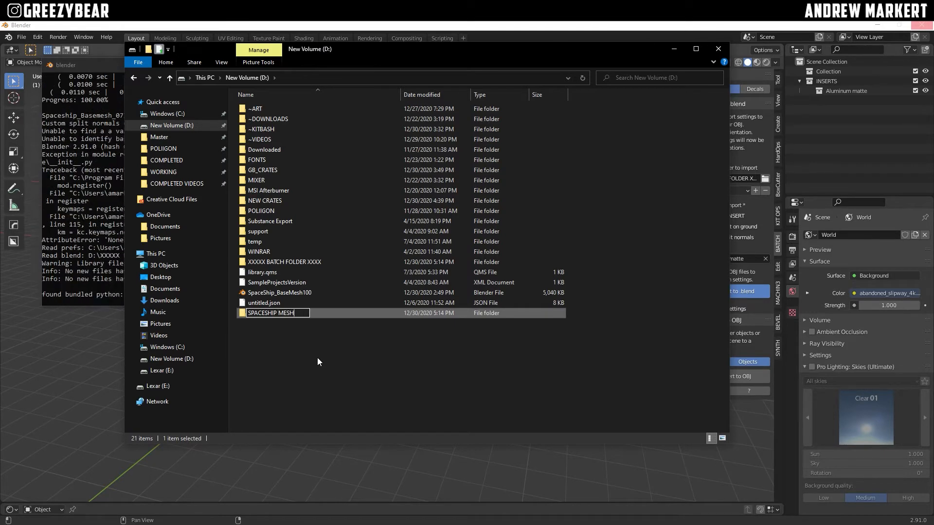
{"action": "key", "text": "Return"}
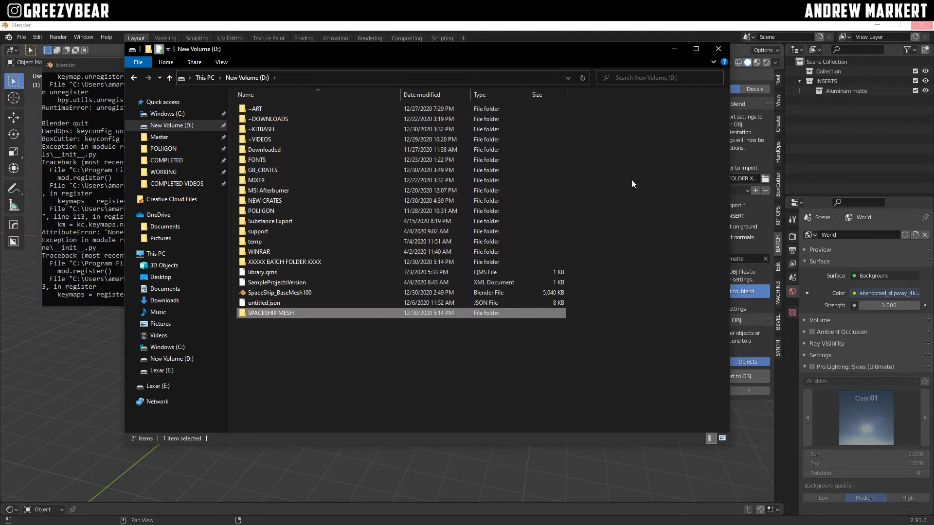
{"action": "left_click", "coordinate": [479, 371]}
{"action": "left_click", "coordinate": [658, 24]}
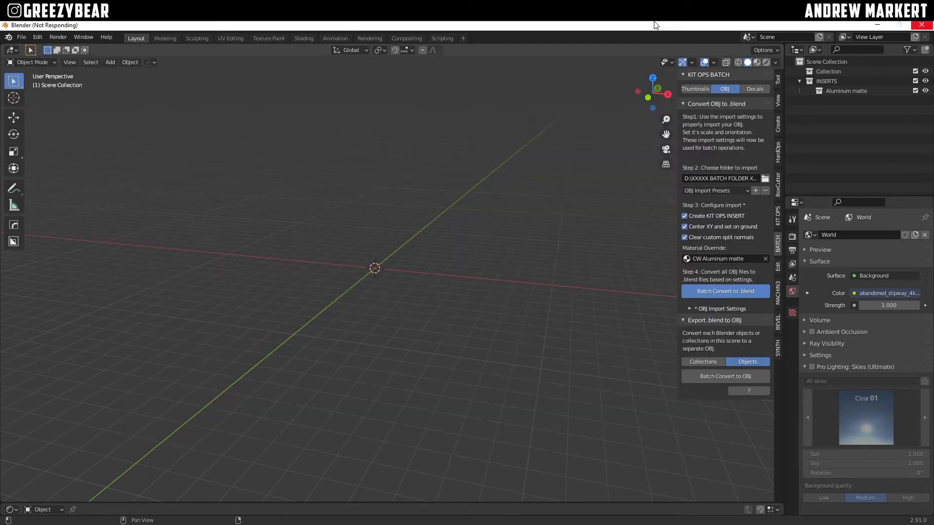
{"action": "left_click", "coordinate": [652, 24]}
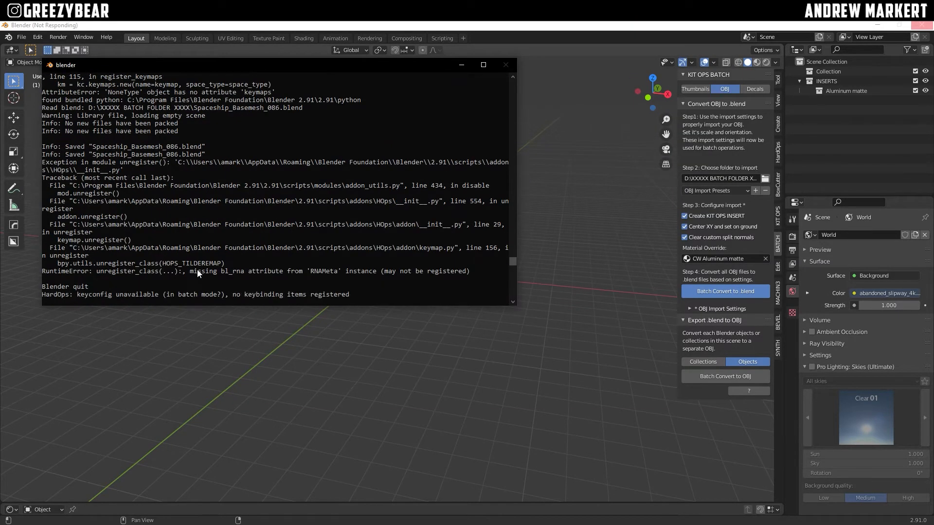
{"action": "left_click", "coordinate": [528, 25]}
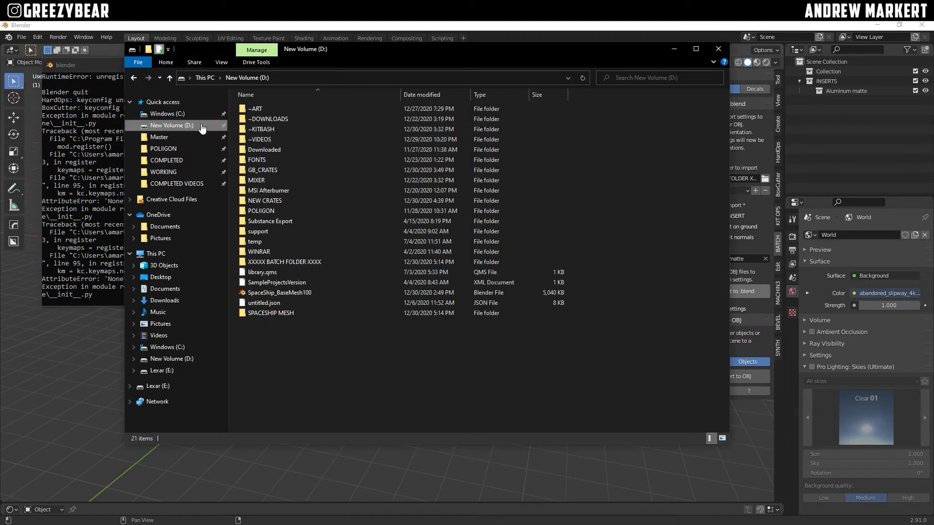
Copy the Blender files Spaceship_Basemesh_000 through Spaceship_Basemesh_099 from the XXXXX BATCH FOLDER XXXX folder
{"action": "double_click", "coordinate": [299, 263]}
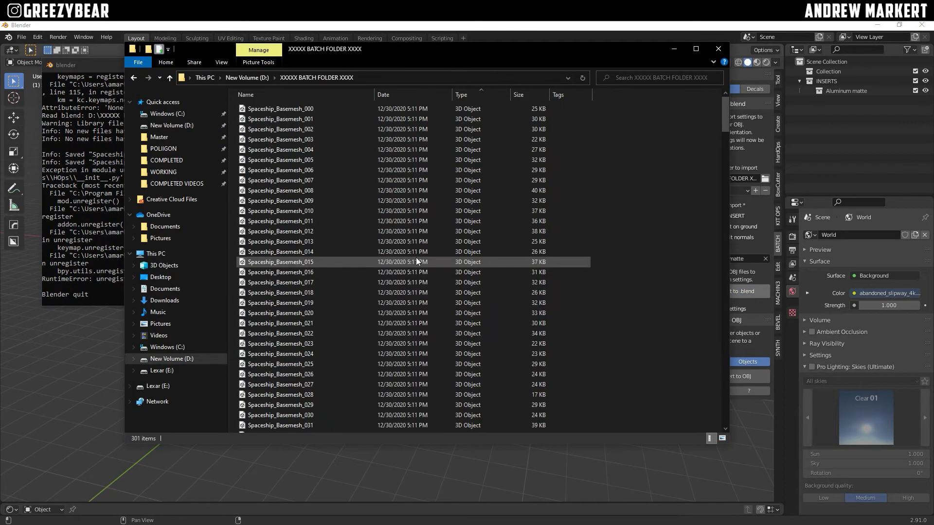
{"action": "scroll", "coordinate": [568, 240], "scroll_direction": "down", "scroll_amount": 20}
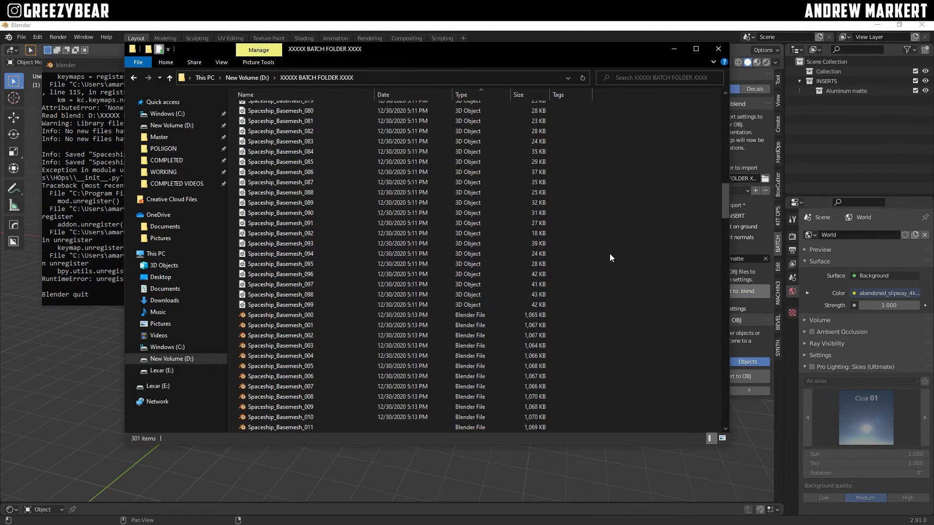
{"action": "scroll", "coordinate": [611, 257], "scroll_direction": "down", "scroll_amount": 5}
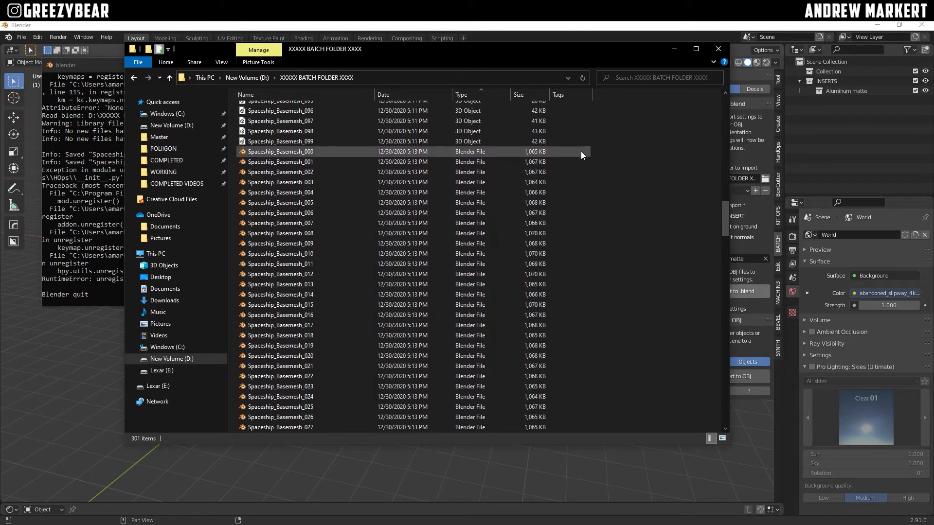
{"action": "left_click_drag", "start_coordinate": [580, 155], "coordinate": [302, 232]}
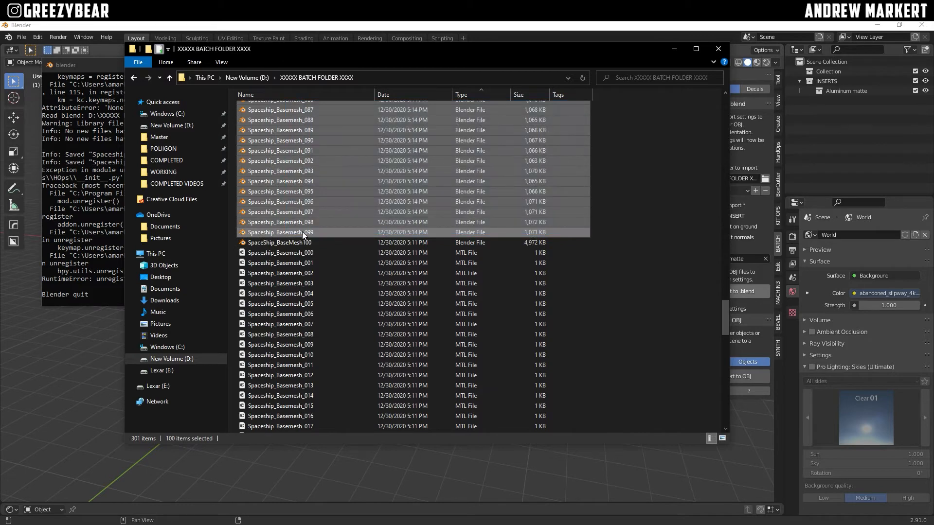
{"action": "right_click", "coordinate": [302, 232]}
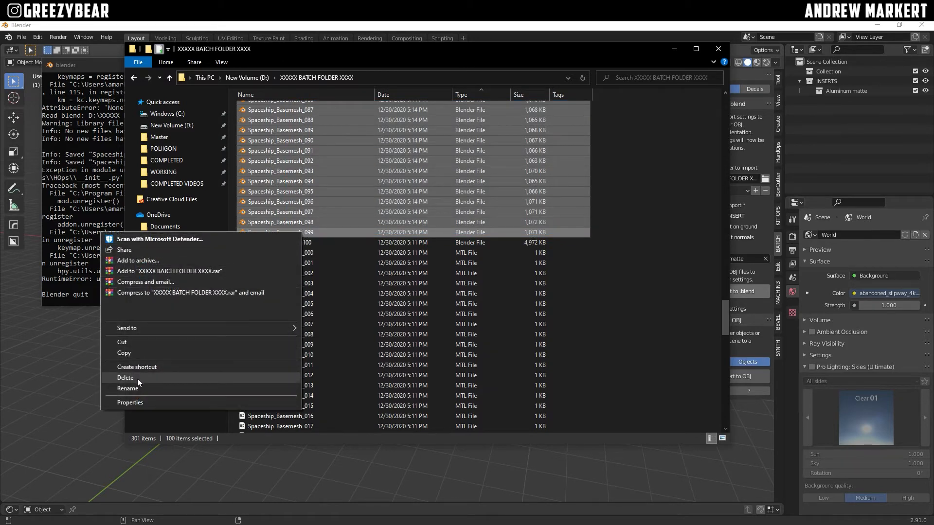
{"action": "left_click", "coordinate": [136, 352]}
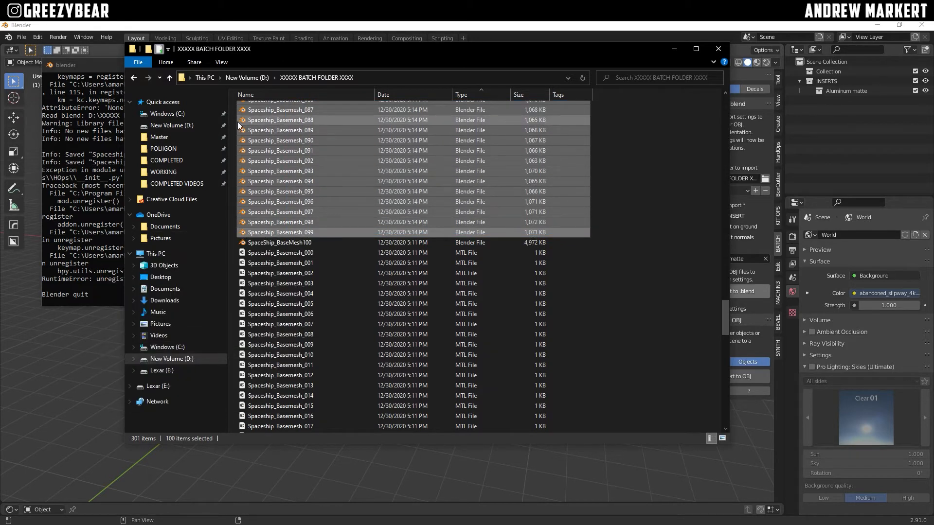
Paste the copied Blender files into the SPACESHIP MESH folder on drive D: and look through them
{"action": "left_click", "coordinate": [203, 125]}
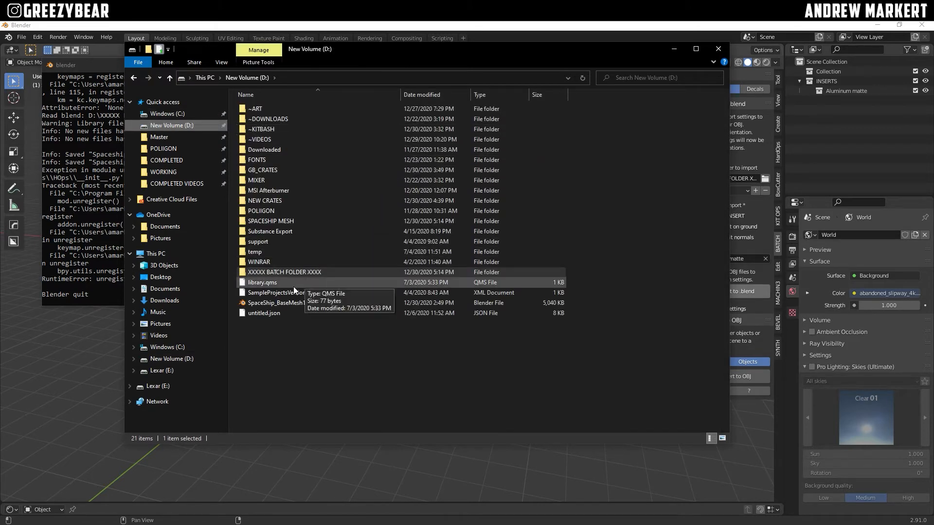
{"action": "double_click", "coordinate": [282, 221]}
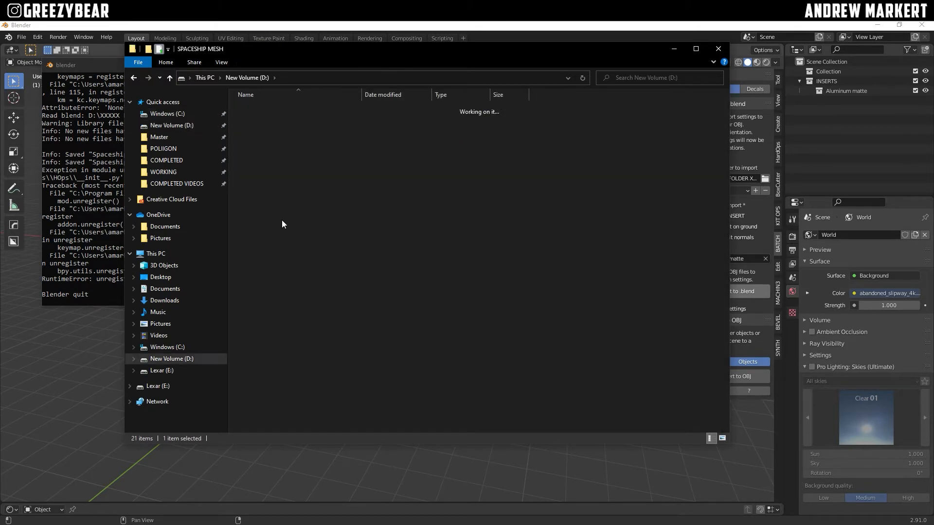
{"action": "right_click", "coordinate": [296, 148]}
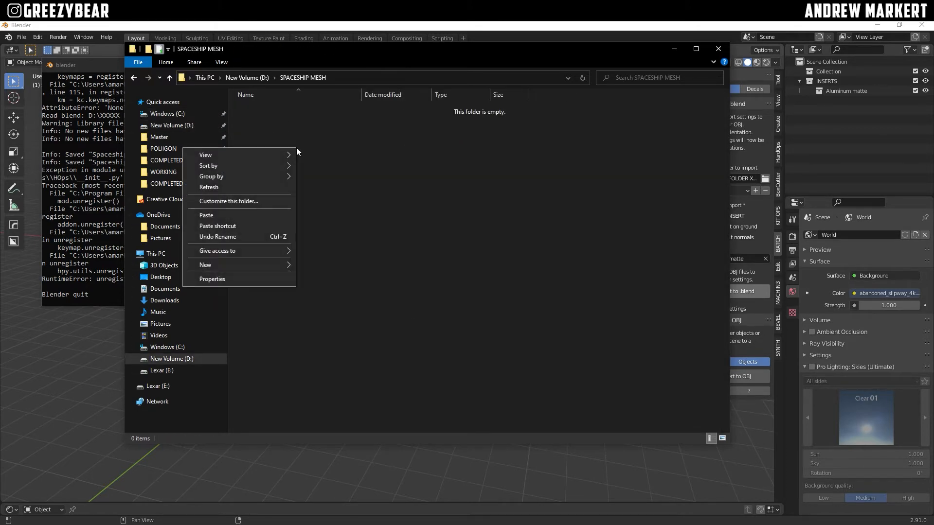
{"action": "left_click", "coordinate": [238, 216]}
{"action": "left_click", "coordinate": [615, 236]}
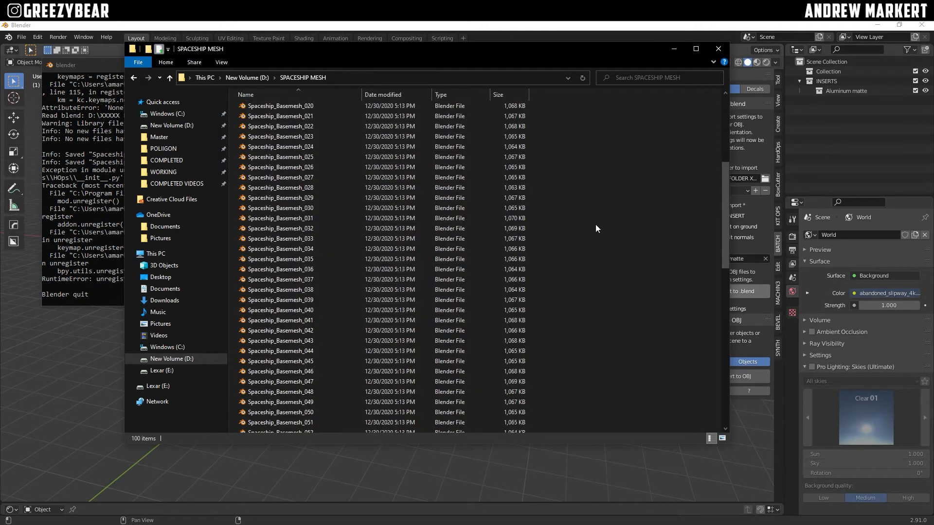
{"action": "scroll", "coordinate": [598, 243], "scroll_direction": "down", "scroll_amount": 15}
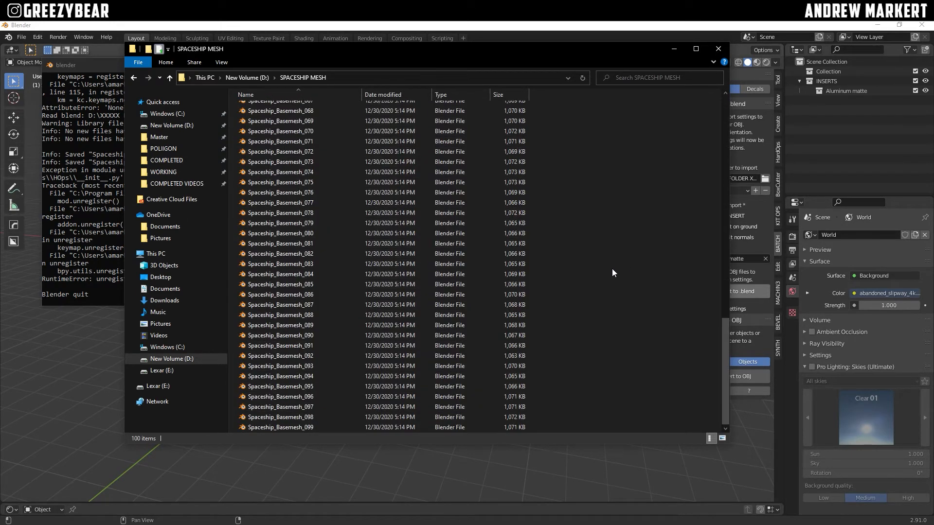
{"action": "scroll", "coordinate": [613, 265], "scroll_direction": "up", "scroll_amount": 20}
Switch to Blender, start a new General file without saving the old one, and open the KIT OPS BATCH thumbnail scene render.blend
{"action": "left_click", "coordinate": [107, 323]}
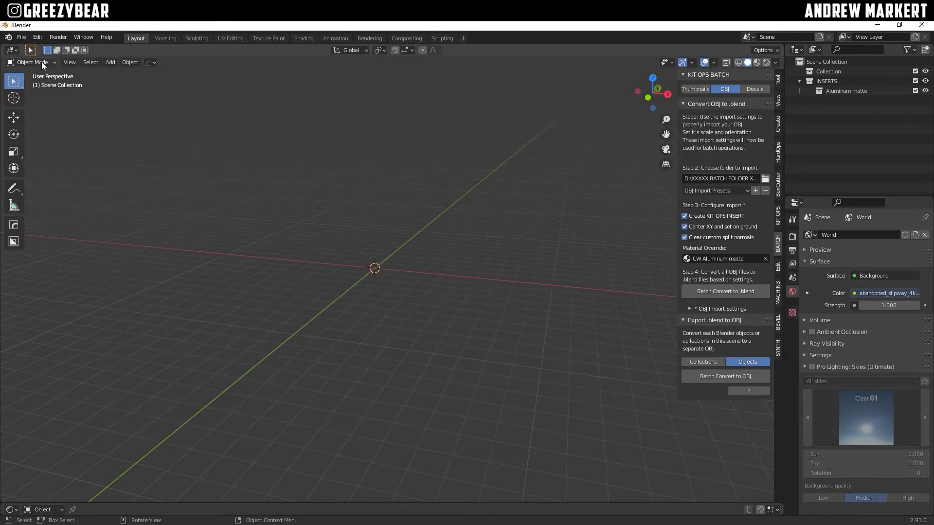
{"action": "left_click", "coordinate": [22, 39]}
{"action": "mouse_move", "coordinate": [32, 48]}
{"action": "left_click", "coordinate": [119, 49]}
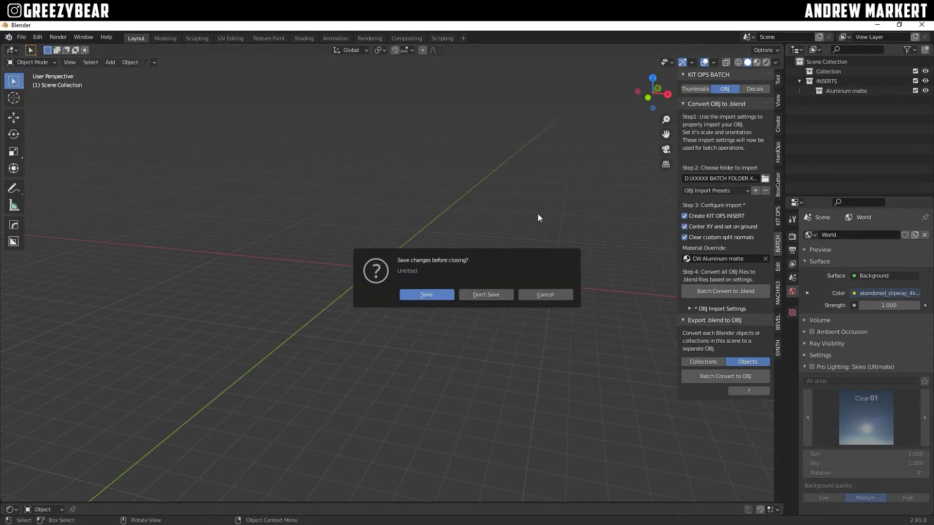
{"action": "left_click", "coordinate": [497, 293]}
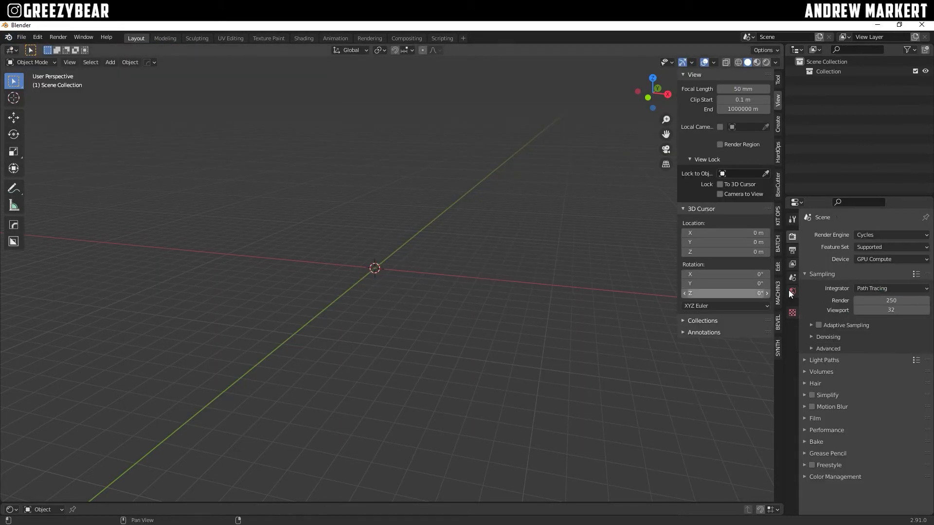
{"action": "left_click", "coordinate": [778, 243]}
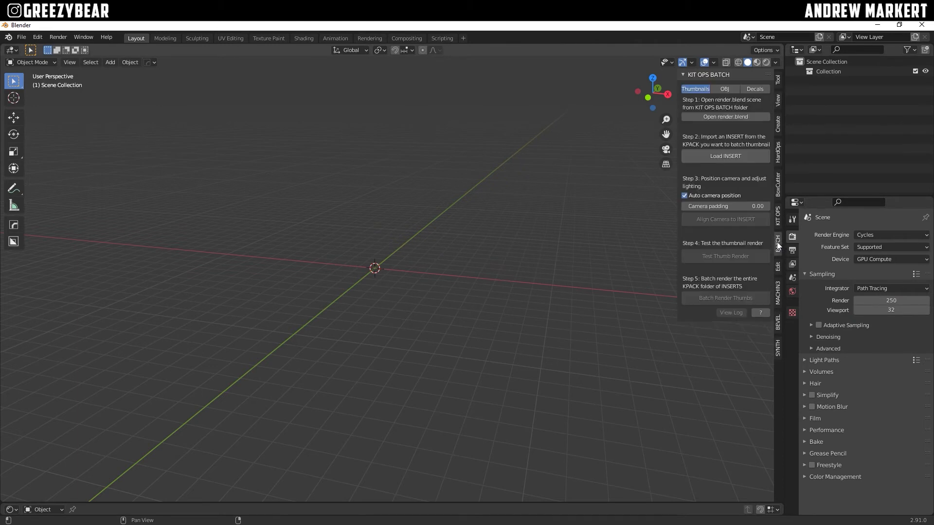
{"action": "left_click", "coordinate": [725, 116]}
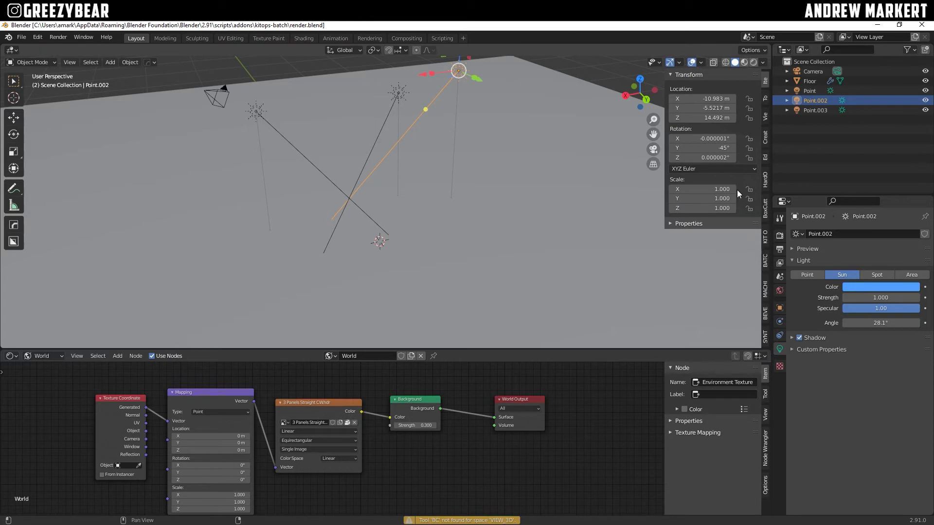
Load Spaceship_Basemesh_000.blend from the SPACESHIP MESH folder on drive D: as the thumbnail scene's INSERT
{"action": "left_click", "coordinate": [766, 261]}
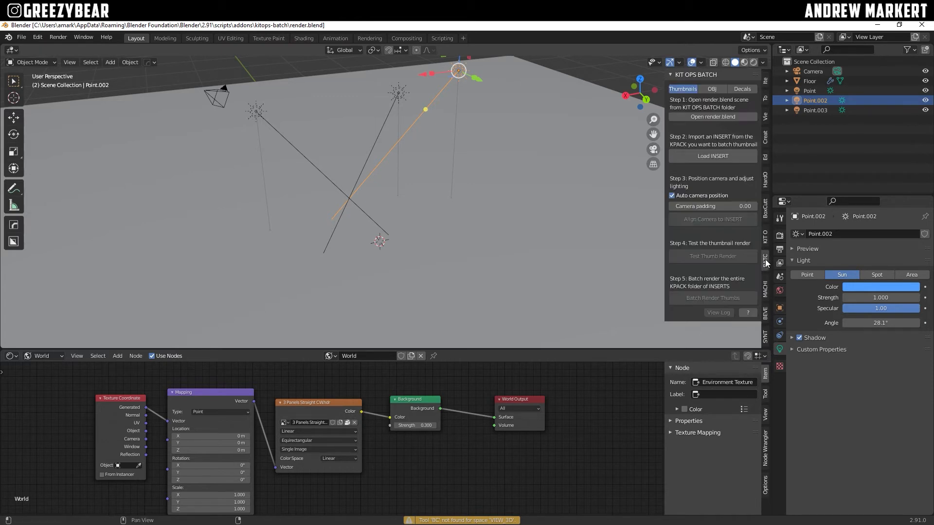
{"action": "left_click", "coordinate": [698, 156]}
{"action": "left_click", "coordinate": [197, 117]}
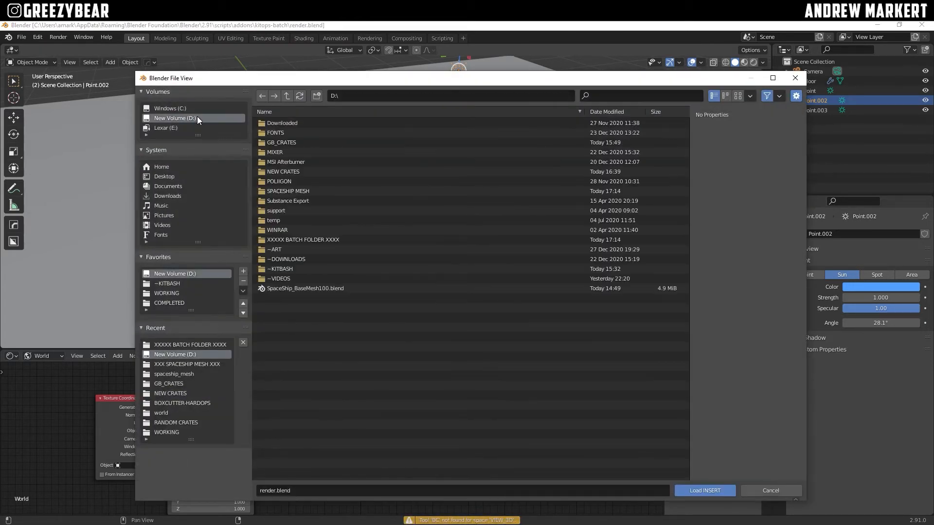
{"action": "left_click", "coordinate": [290, 191]}
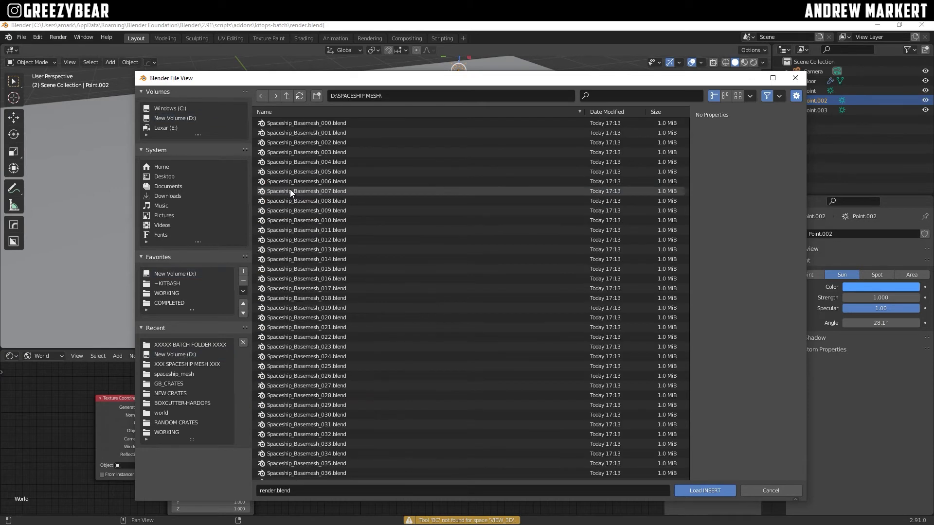
{"action": "left_click", "coordinate": [341, 124]}
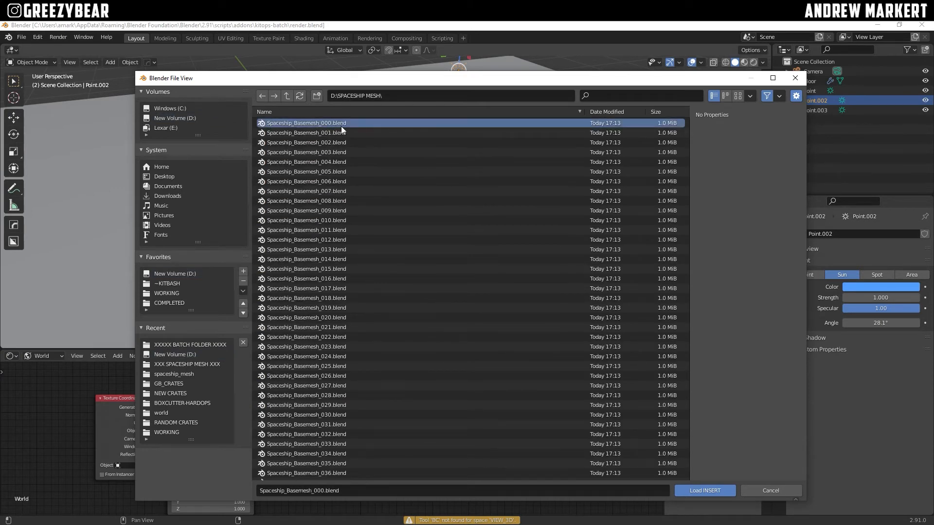
{"action": "left_click", "coordinate": [709, 489]}
Align the camera to the loaded INSERT and run a test thumbnail render, closing the render window after viewing it
{"action": "left_click", "coordinate": [726, 219]}
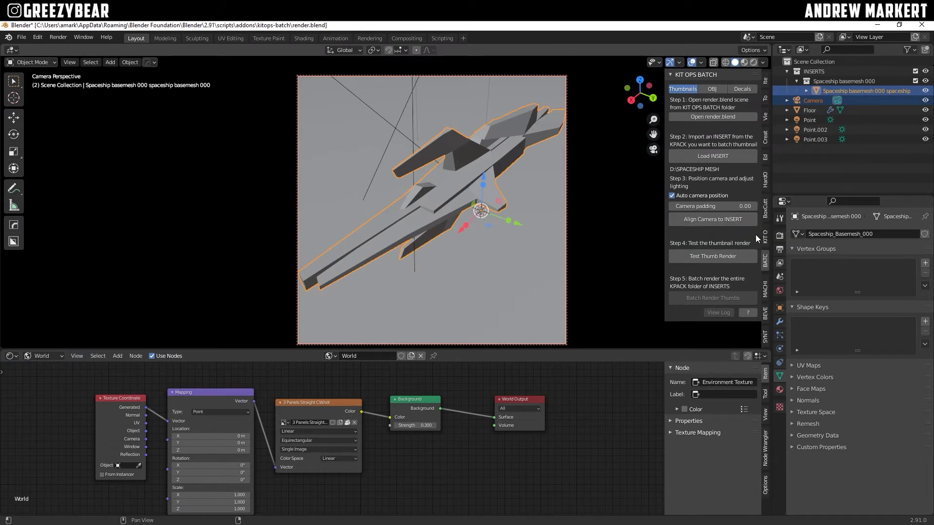
{"action": "left_click", "coordinate": [678, 257]}
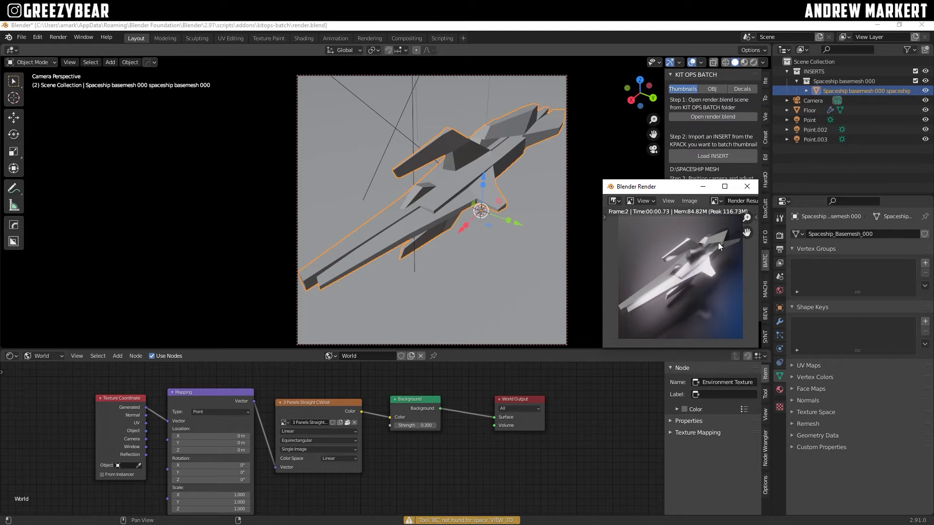
{"action": "left_click", "coordinate": [747, 186]}
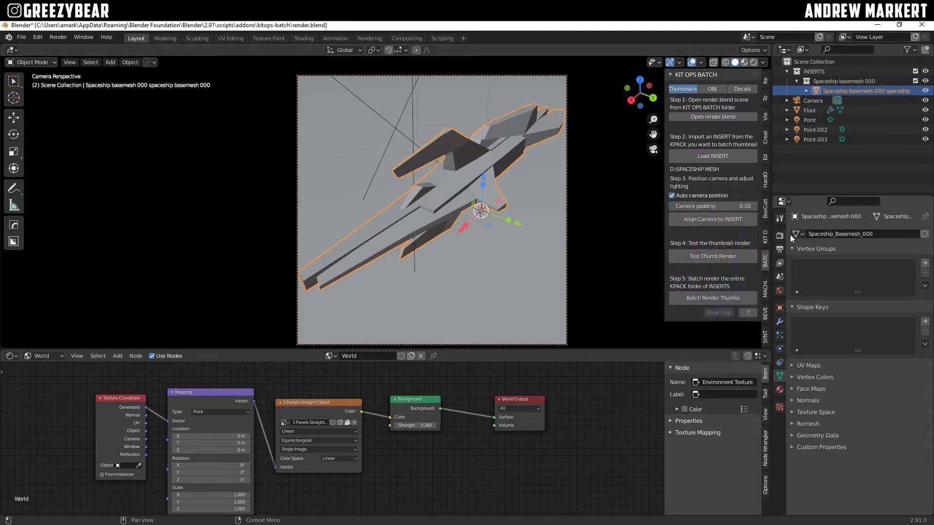
Recolor the Floor's GROUND material with a pale yellow-orange base color, about hue 0.114, saturation 0.406 and value 1.000
{"action": "left_click", "coordinate": [803, 111]}
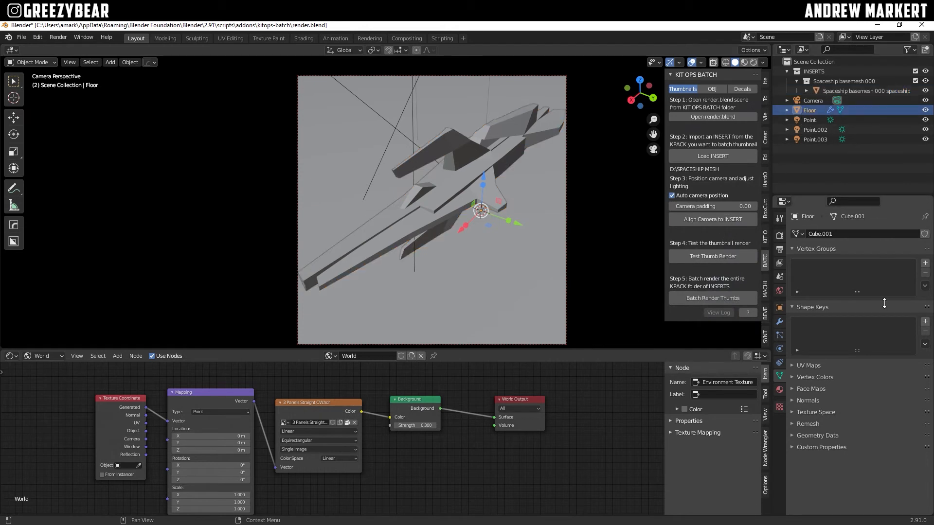
{"action": "left_click", "coordinate": [780, 390]}
{"action": "left_click", "coordinate": [870, 396]}
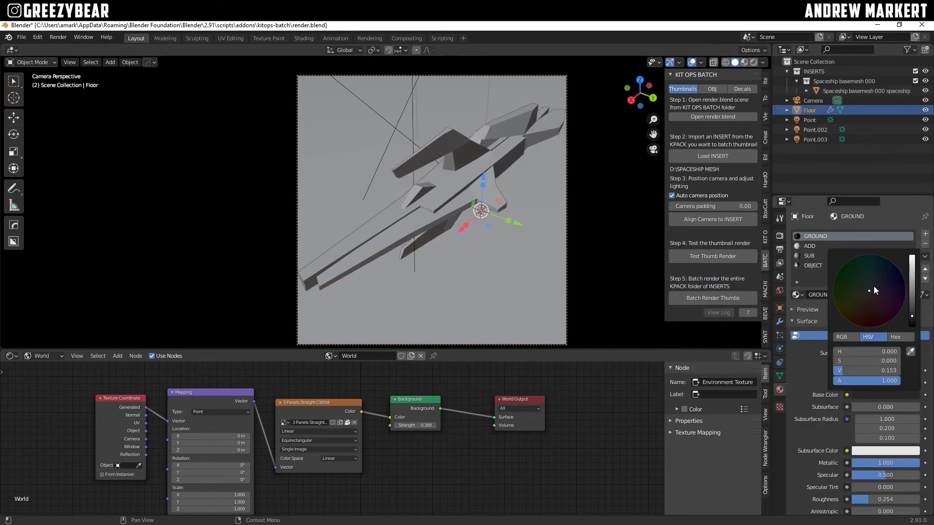
{"action": "scroll", "coordinate": [874, 286], "scroll_direction": "up", "scroll_amount": 20}
{"action": "left_click", "coordinate": [865, 302]}
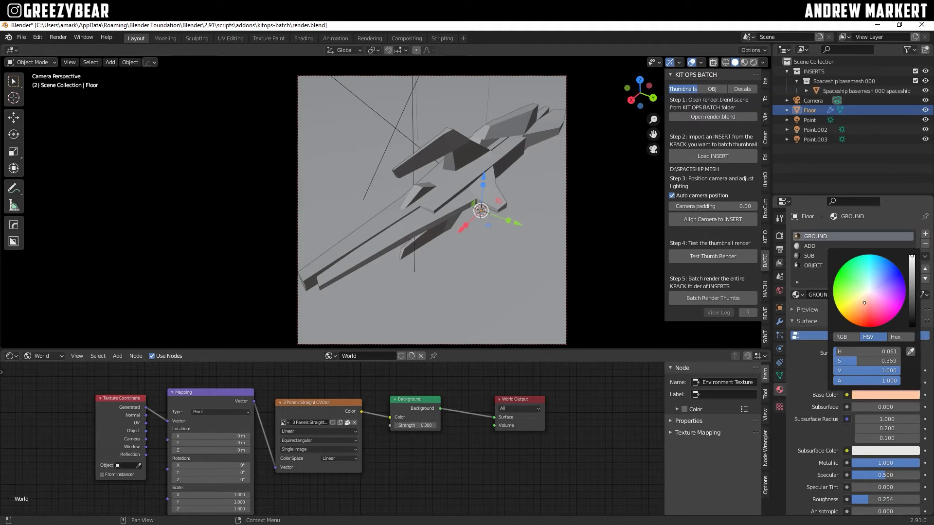
{"action": "left_click_drag", "start_coordinate": [865, 303], "coordinate": [861, 302]}
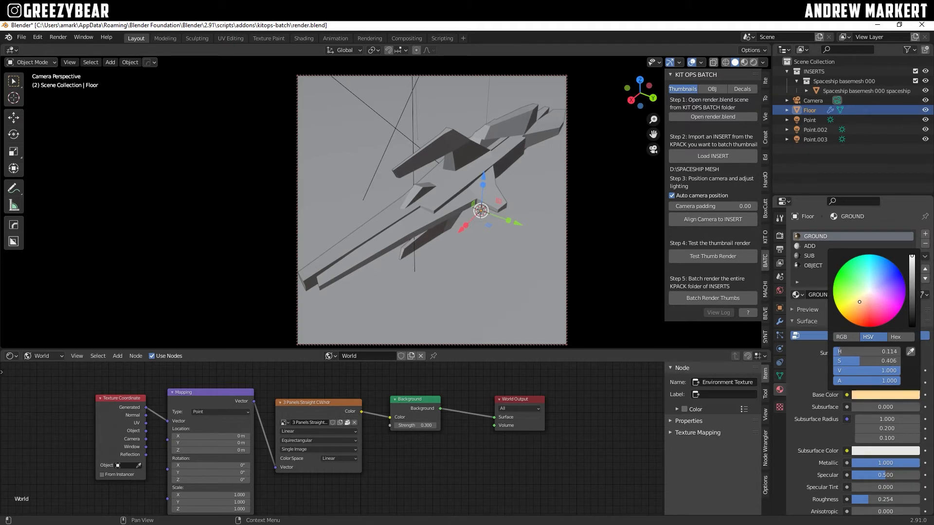
Set the Point.002 sun light's color to orange, hue 0.075, saturation 0.584 and value 1.000, and test the thumbnail render
{"action": "left_click", "coordinate": [818, 129]}
{"action": "left_click", "coordinate": [879, 287]}
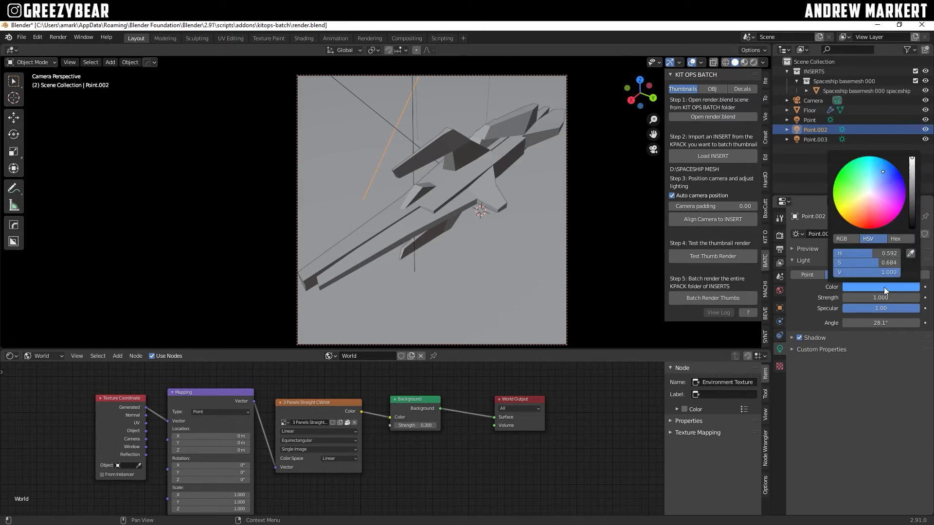
{"action": "left_click_drag", "start_coordinate": [866, 207], "coordinate": [860, 212]}
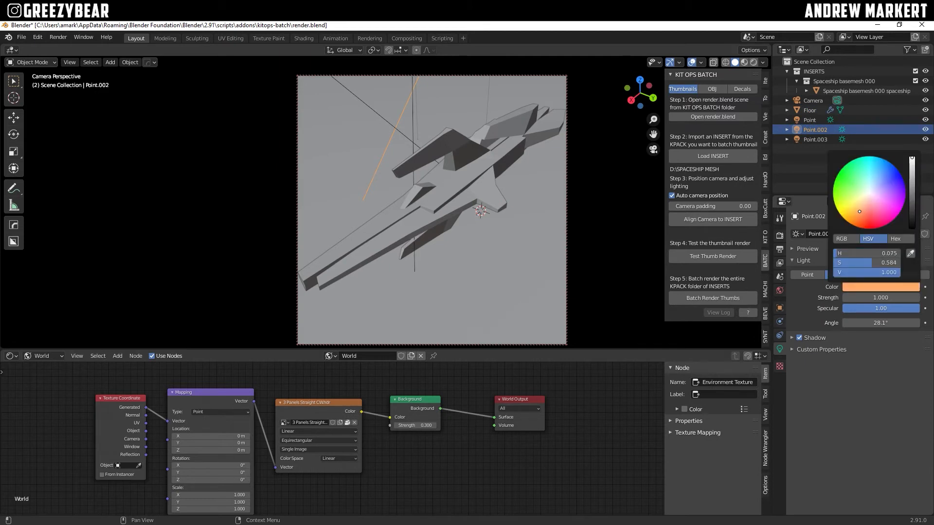
{"action": "left_click", "coordinate": [690, 256]}
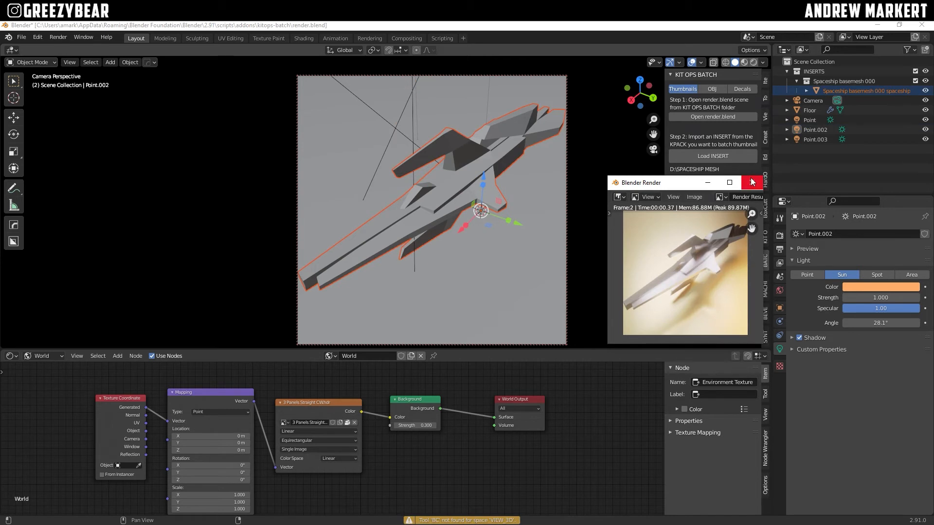
{"action": "left_click", "coordinate": [751, 182]}
Darken the Point.002 light color to value 0.900 and the Floor base color to value 0.850 for another test thumbnail render
{"action": "left_click", "coordinate": [862, 288]}
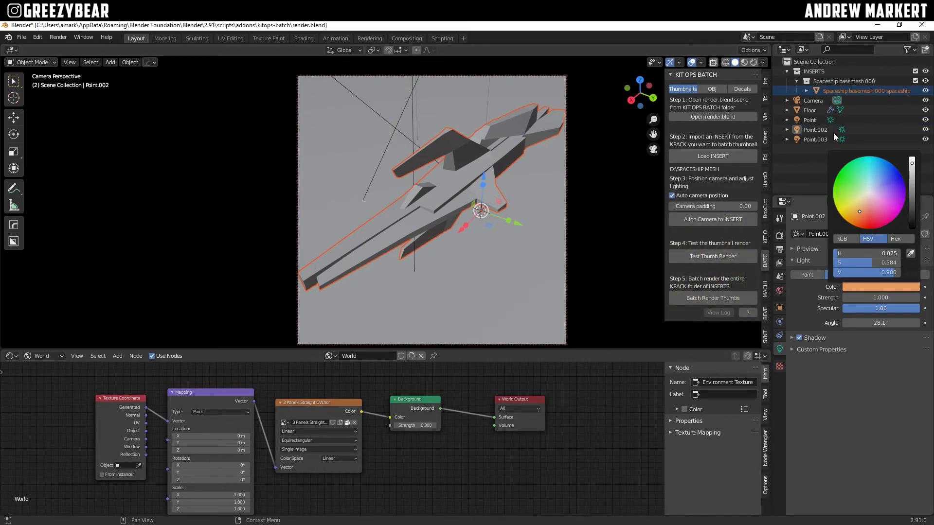
{"action": "left_click", "coordinate": [817, 110]}
{"action": "left_click", "coordinate": [896, 394]}
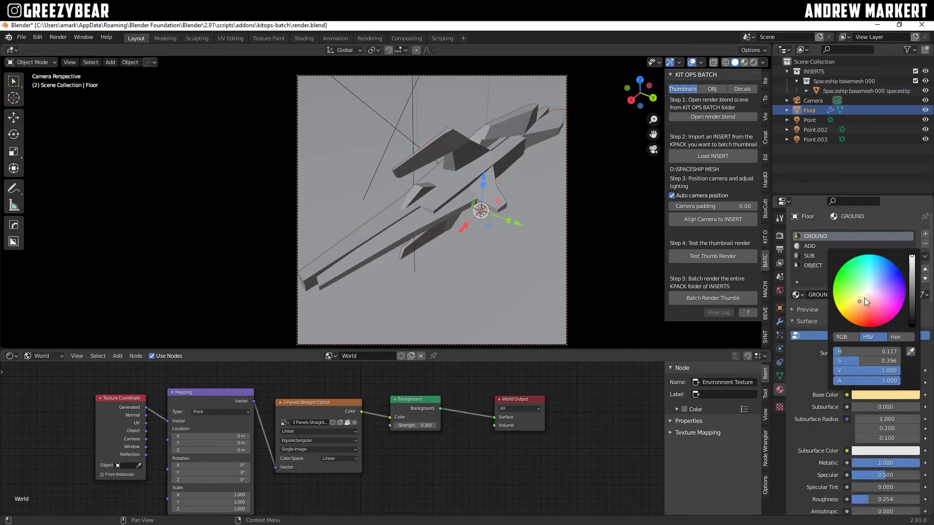
{"action": "left_click", "coordinate": [711, 256]}
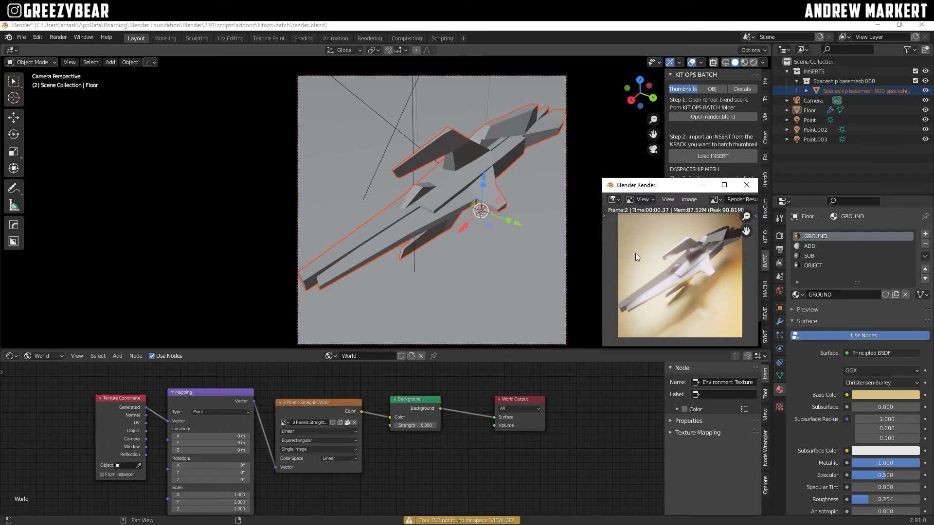
{"action": "left_click", "coordinate": [747, 185]}
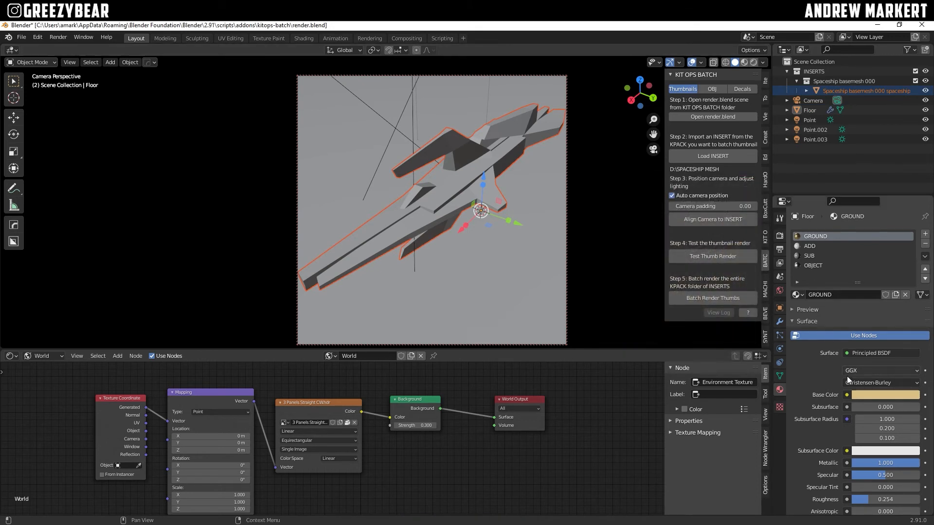
Shift the Floor base color to hue 0.069, saturation 0.632 and the Point.002 light to hue 0.052, saturation 0.704, and test-render the thumbnail
{"action": "left_click", "coordinate": [865, 395]}
{"action": "left_click_drag", "start_coordinate": [848, 301], "coordinate": [859, 312]}
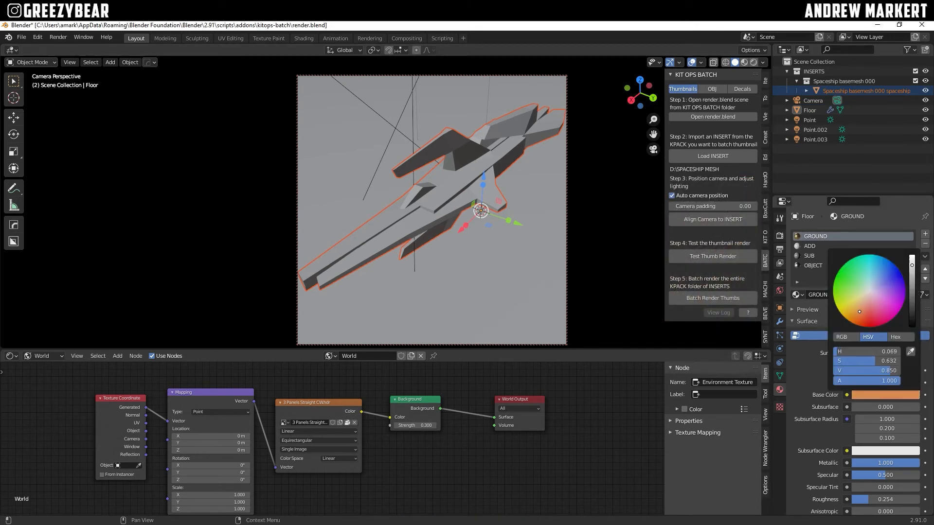
{"action": "left_click", "coordinate": [816, 129]}
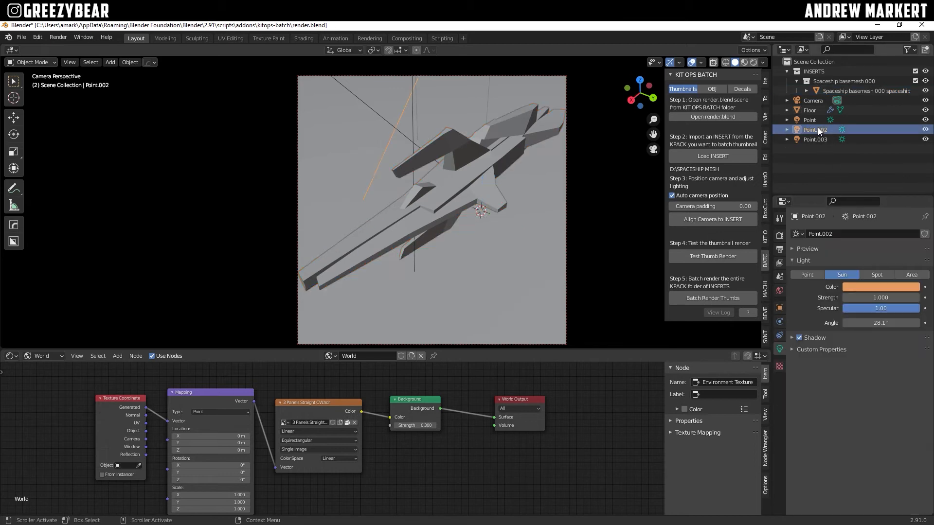
{"action": "left_click", "coordinate": [875, 286]}
{"action": "left_click_drag", "start_coordinate": [858, 217], "coordinate": [861, 217]}
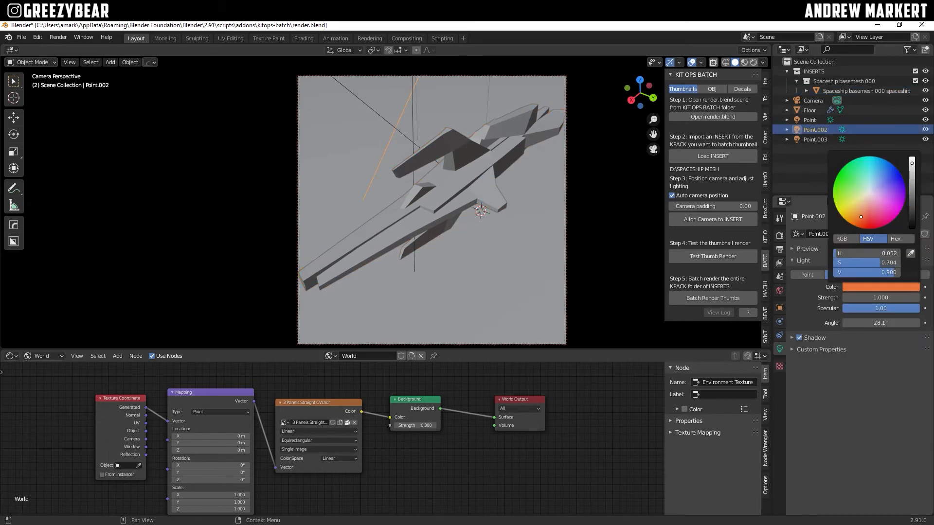
{"action": "left_click", "coordinate": [681, 255]}
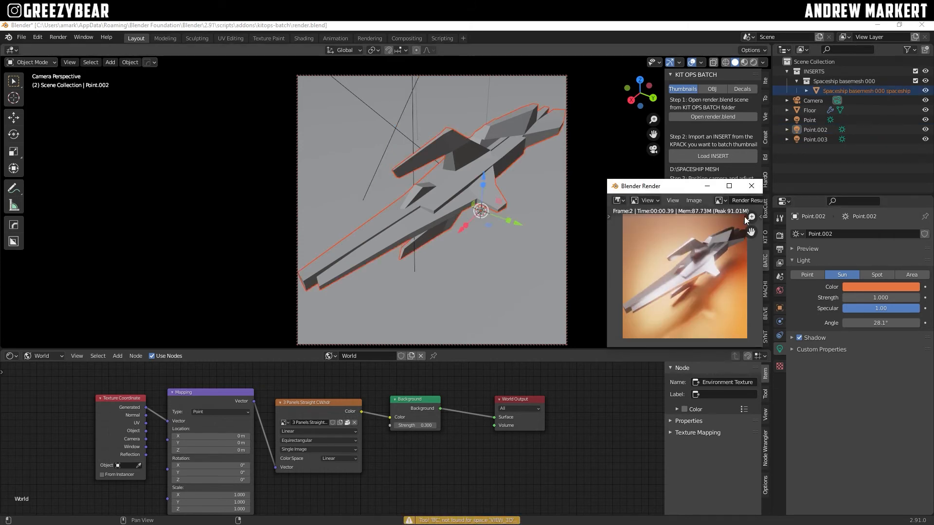
{"action": "left_click", "coordinate": [752, 186]}
Change the render engine to Cycles and run a test thumbnail render, closing its window after viewing it
{"action": "left_click", "coordinate": [780, 235]}
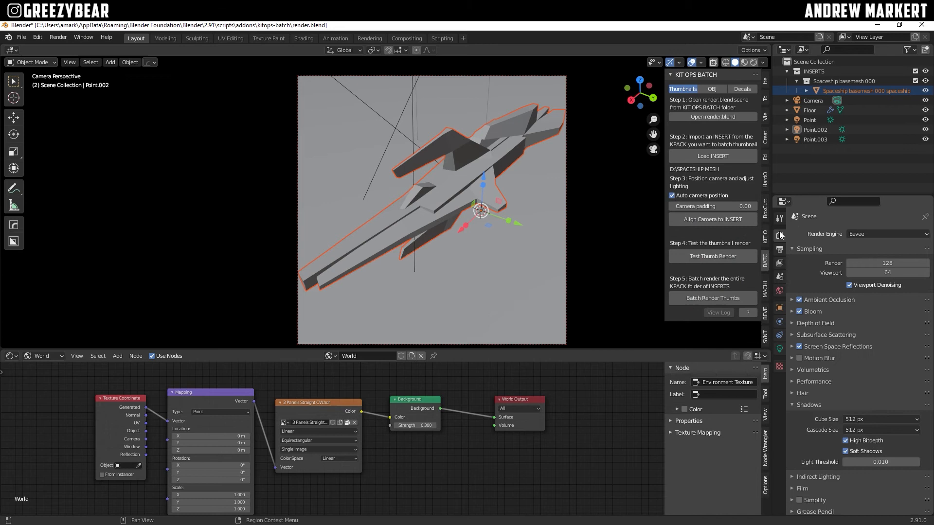
{"action": "left_click", "coordinate": [860, 235]}
{"action": "left_click", "coordinate": [866, 263]}
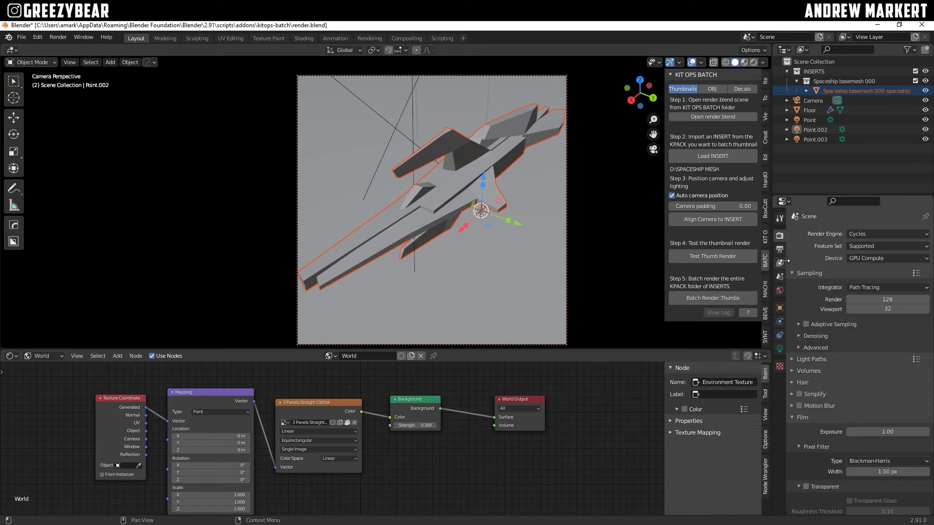
{"action": "left_click", "coordinate": [677, 257]}
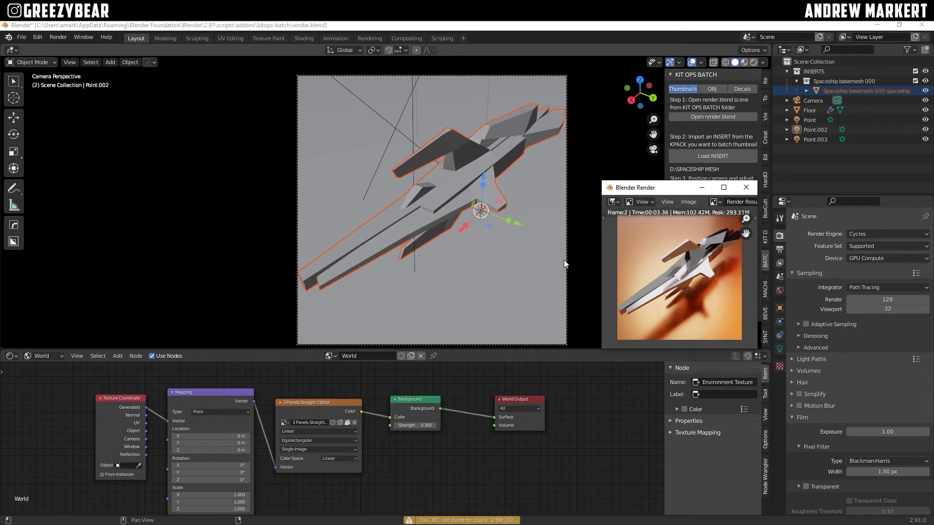
{"action": "left_click", "coordinate": [745, 187]}
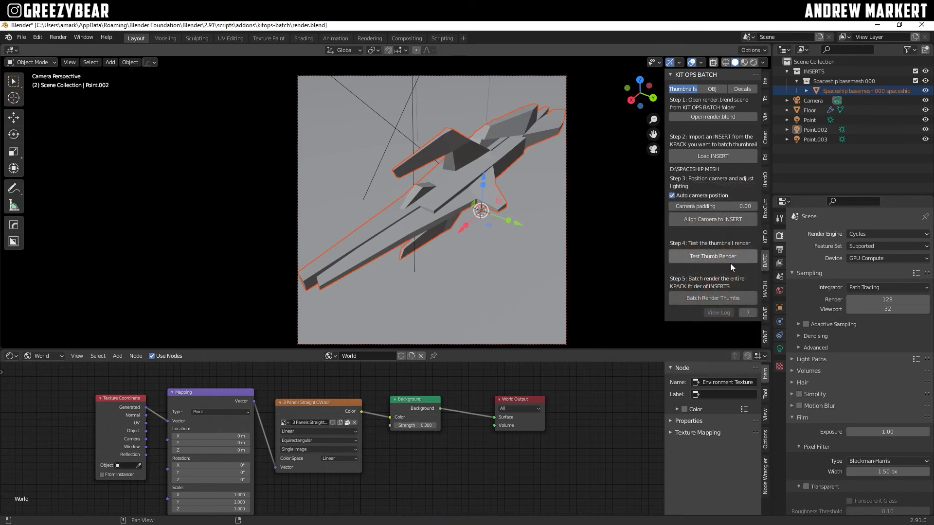
Start batch rendering the thumbnails for all INSERTs and switch to the SPACESHIP MESH folder in File Explorer
{"action": "left_click", "coordinate": [685, 295]}
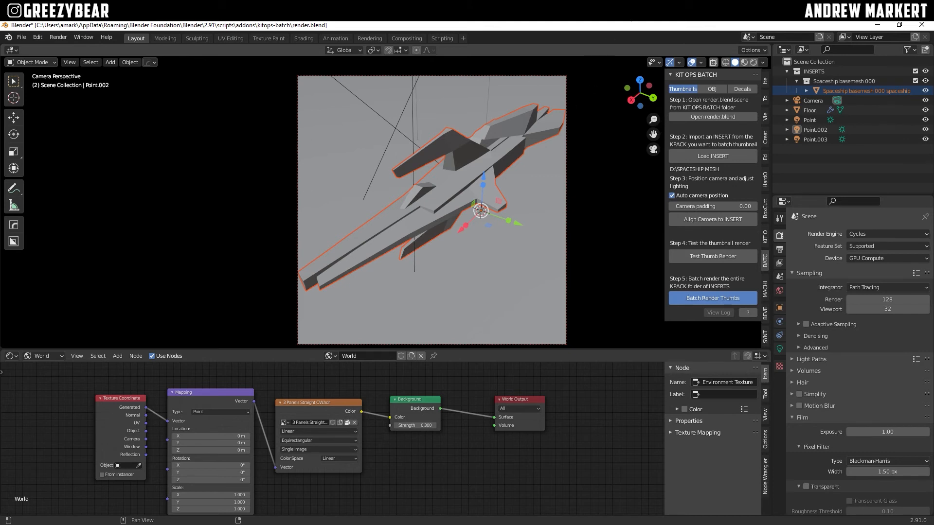
{"action": "mouse_move", "coordinate": [631, 16]}
{"action": "left_click", "coordinate": [662, 33]}
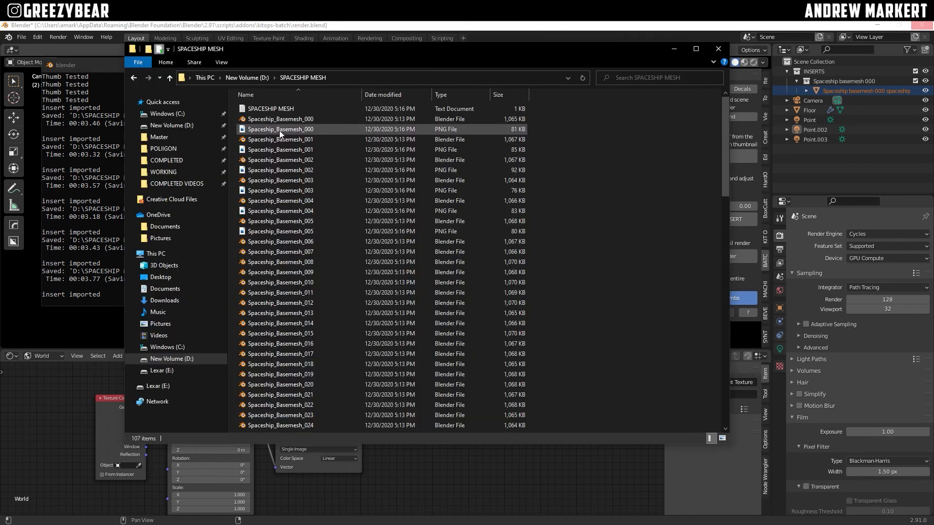
Open the Spaceship_Basemesh_000 PNG in Photos, look through the rendered thumbnails up to Spaceship_Basemesh_005, and close the viewer
{"action": "left_click", "coordinate": [294, 131]}
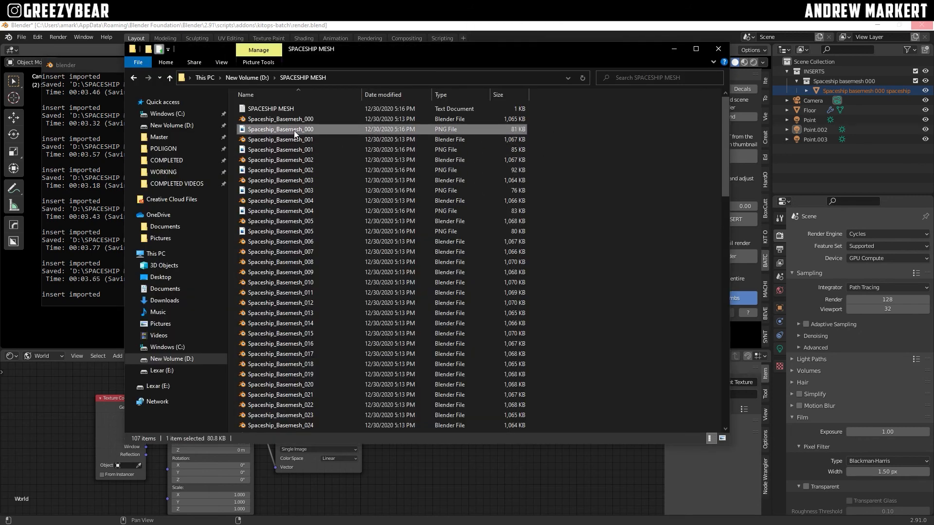
{"action": "right_click", "coordinate": [305, 130]}
{"action": "left_click", "coordinate": [176, 135]}
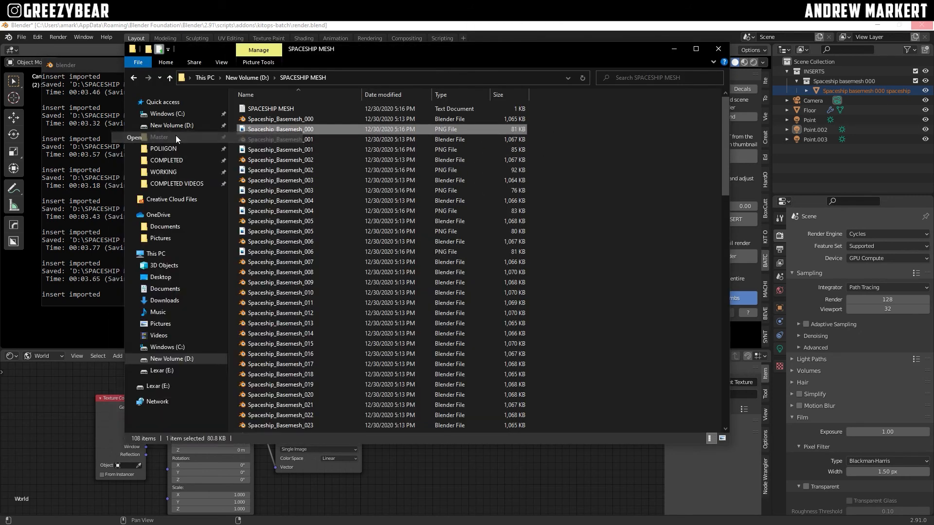
{"action": "left_click", "coordinate": [669, 295]}
{"action": "left_click", "coordinate": [670, 296]}
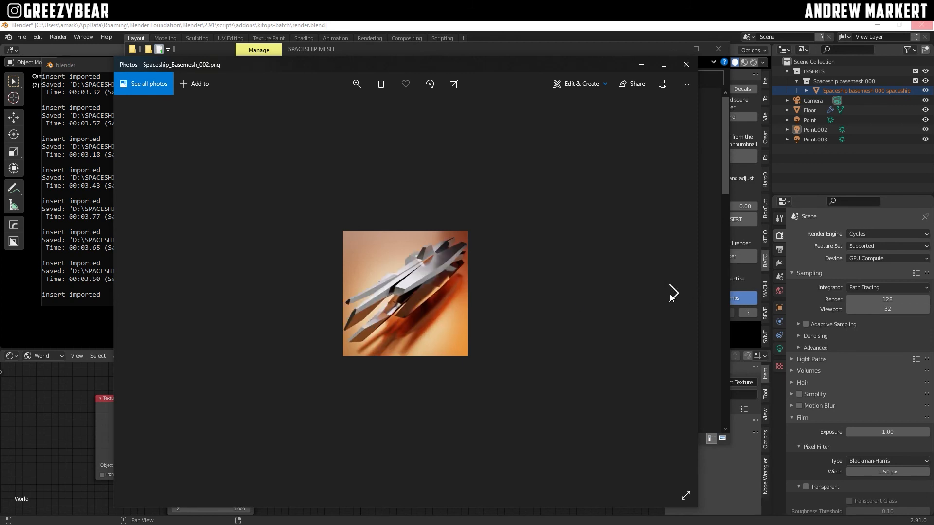
{"action": "left_click", "coordinate": [673, 298]}
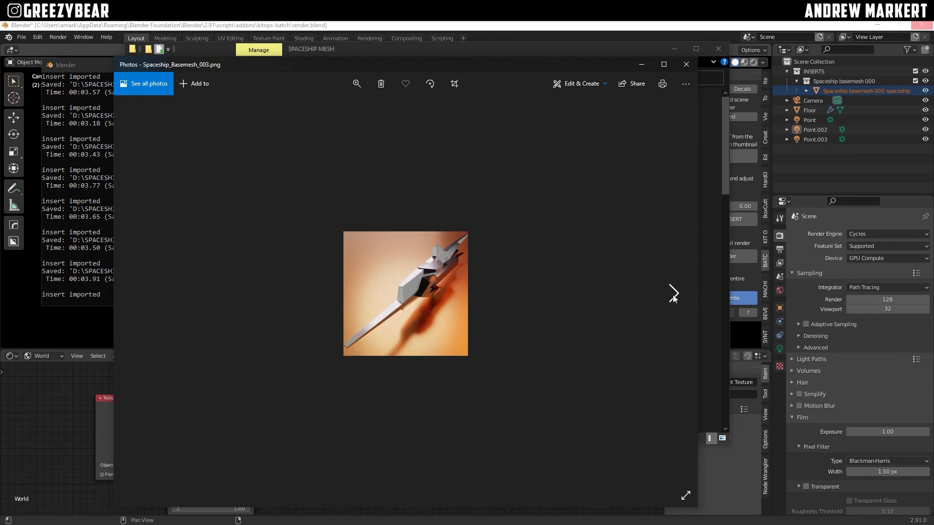
{"action": "left_click", "coordinate": [674, 298]}
{"action": "left_click", "coordinate": [674, 298]}
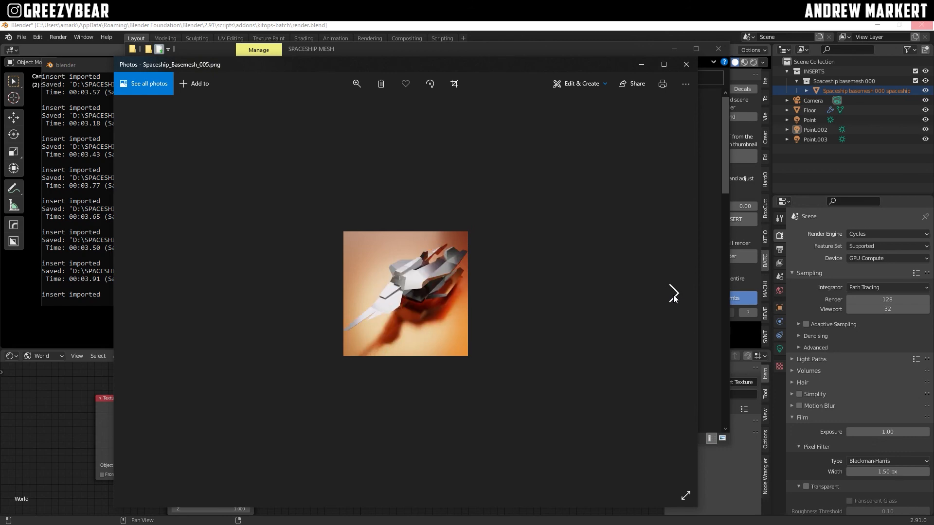
{"action": "left_click", "coordinate": [691, 65]}
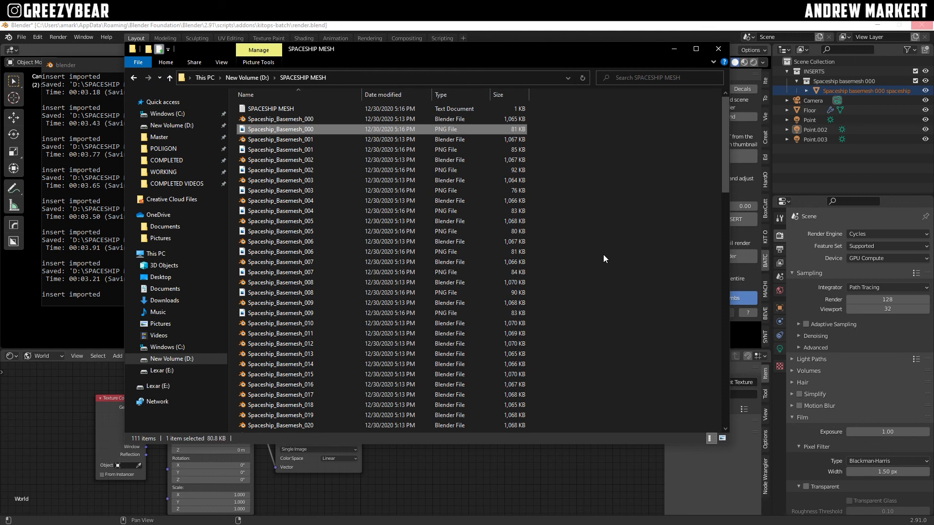